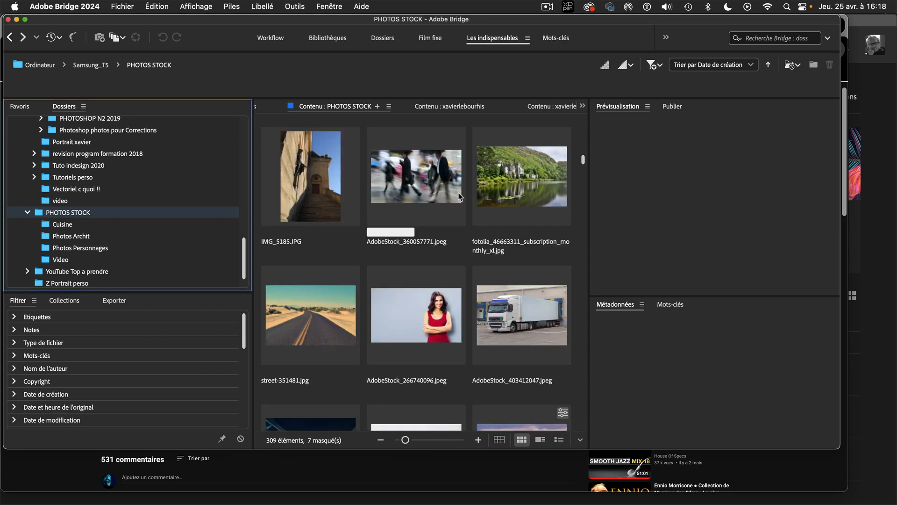
# Browse the PHOTOS STOCK thumbnails in Bridge and launch the Adobe Stock search website
pyautogui.moveTo(582, 161); pyautogui.dragTo(583, 172)
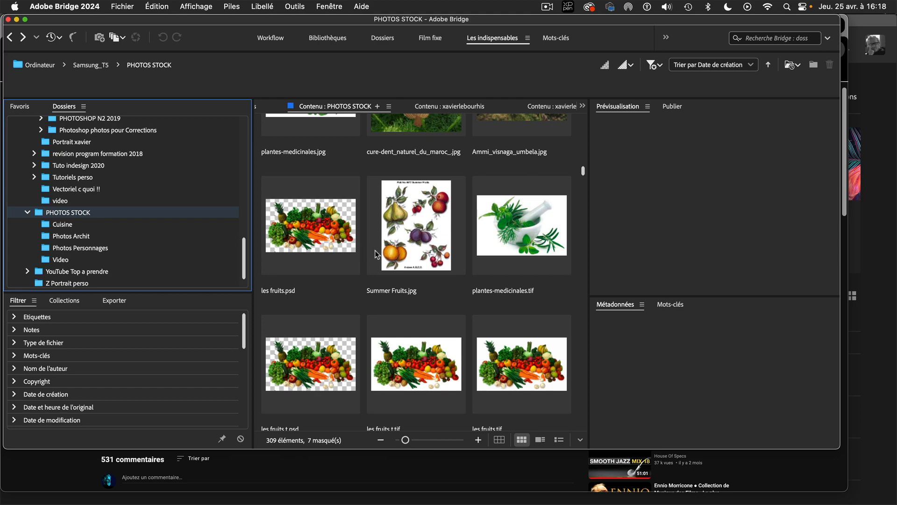
pyautogui.click(126, 6)
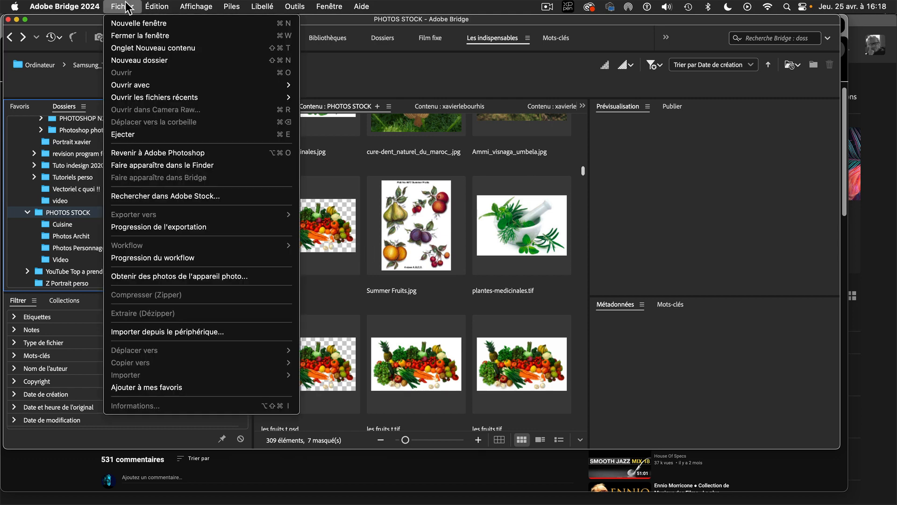
pyautogui.click(247, 196)
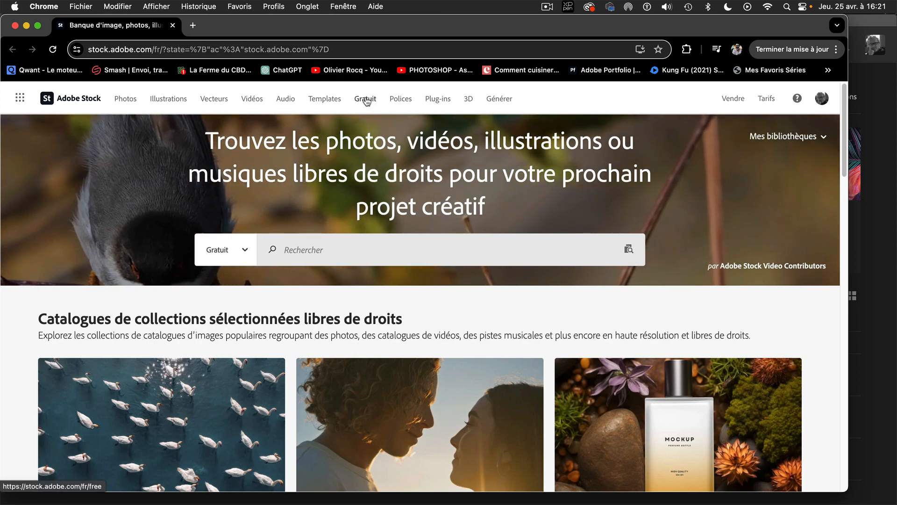
# Search Adobe Stock's free collection for the recent query "plat cuisiné" and browse the resulting images
pyautogui.scroll(-6, 382, 178)
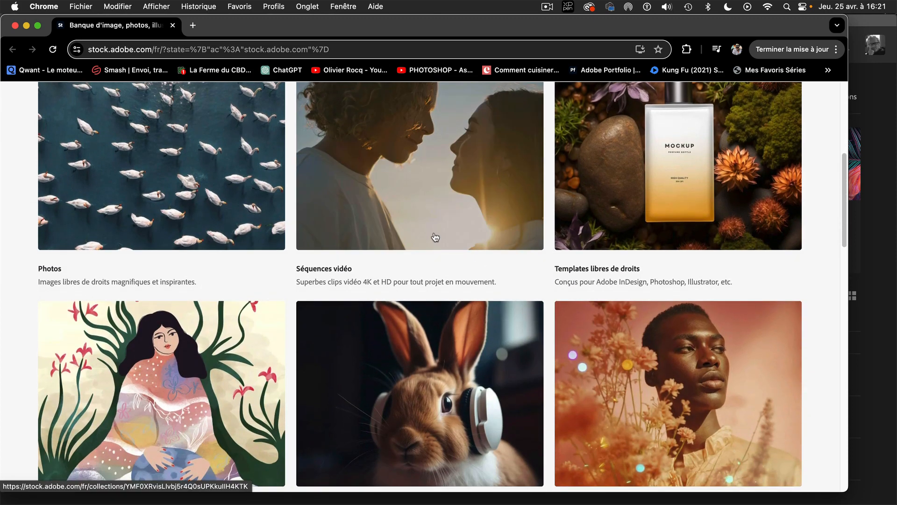
pyautogui.scroll(3, 434, 237)
pyautogui.scroll(5, 435, 237)
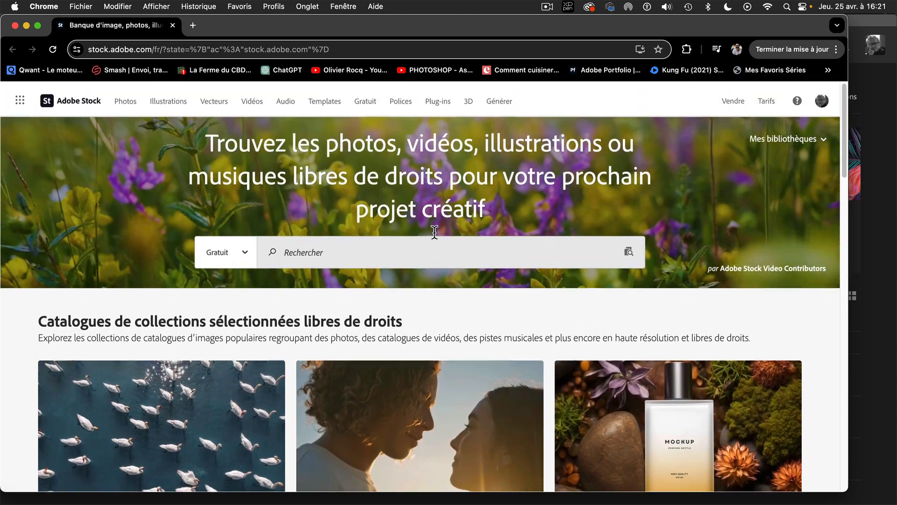
pyautogui.click(365, 99)
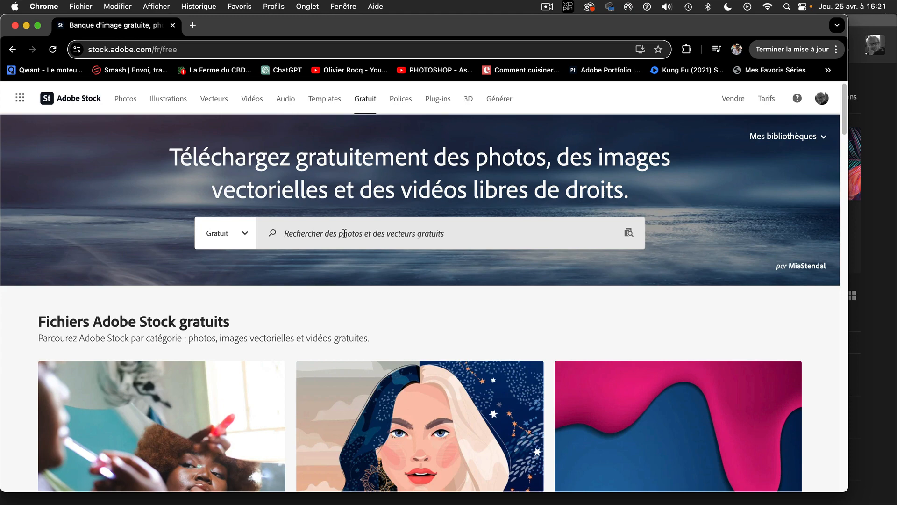
pyautogui.click(344, 233)
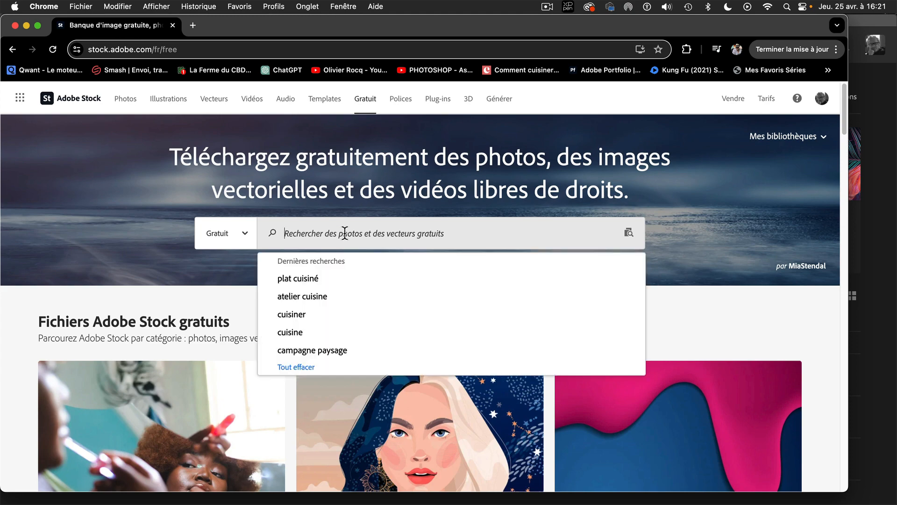
pyautogui.click(299, 279)
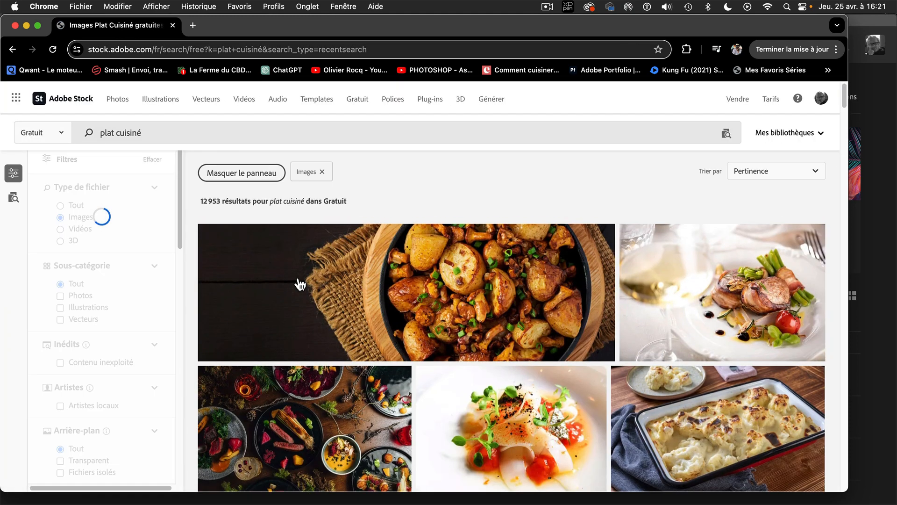
pyautogui.scroll(-5, 308, 281)
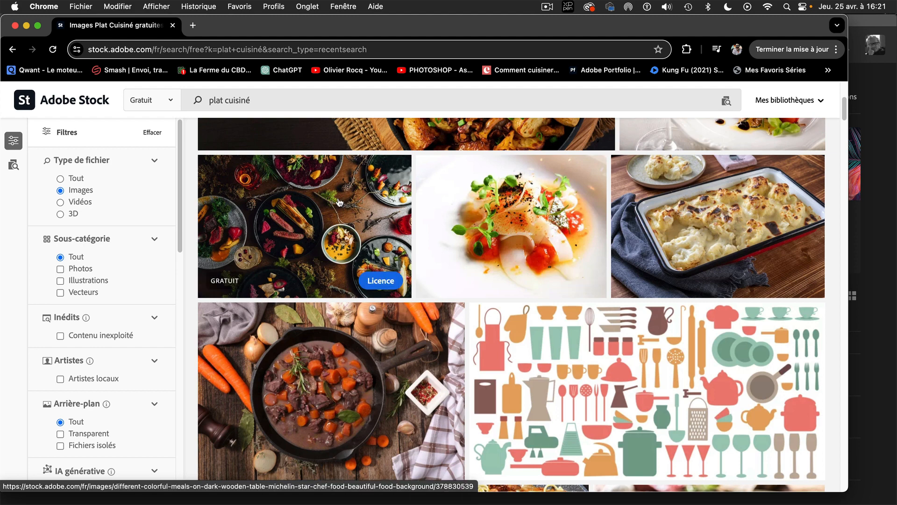
pyautogui.scroll(1, 340, 204)
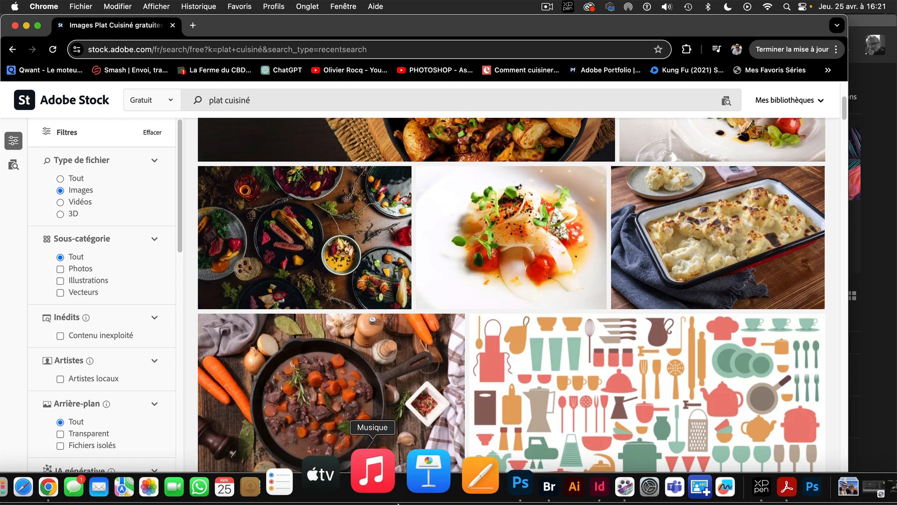
# Switch to Adobe Bridge and filter the PHOTOS STOCK folder to images with Portrait orientation
pyautogui.click(481, 477)
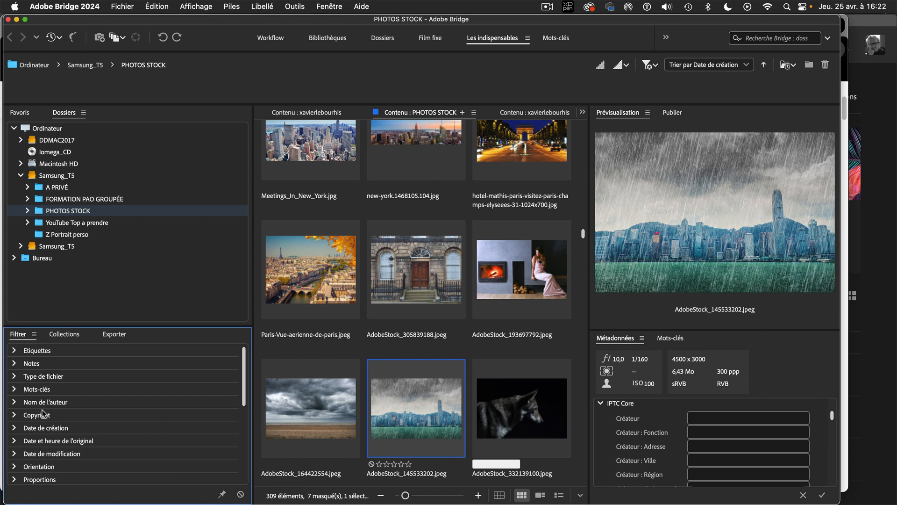
pyautogui.scroll(-10, 243, 374)
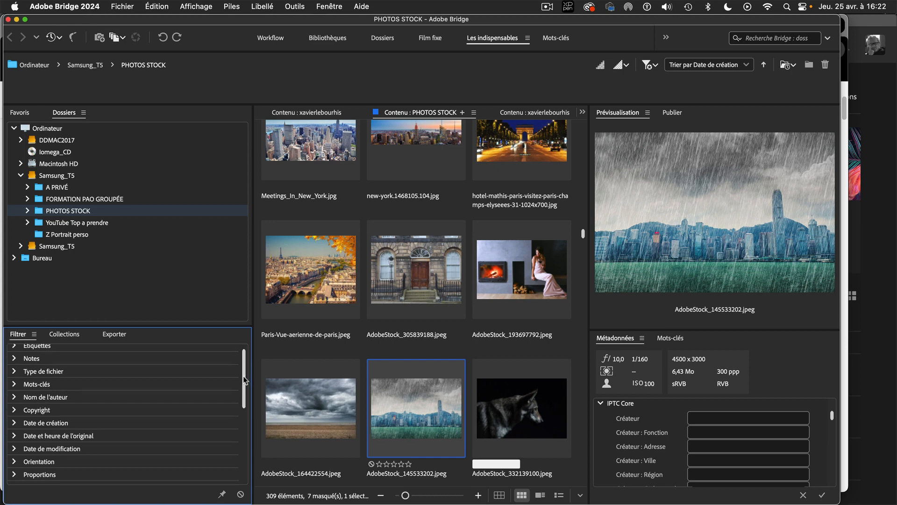
pyautogui.scroll(10, 244, 374)
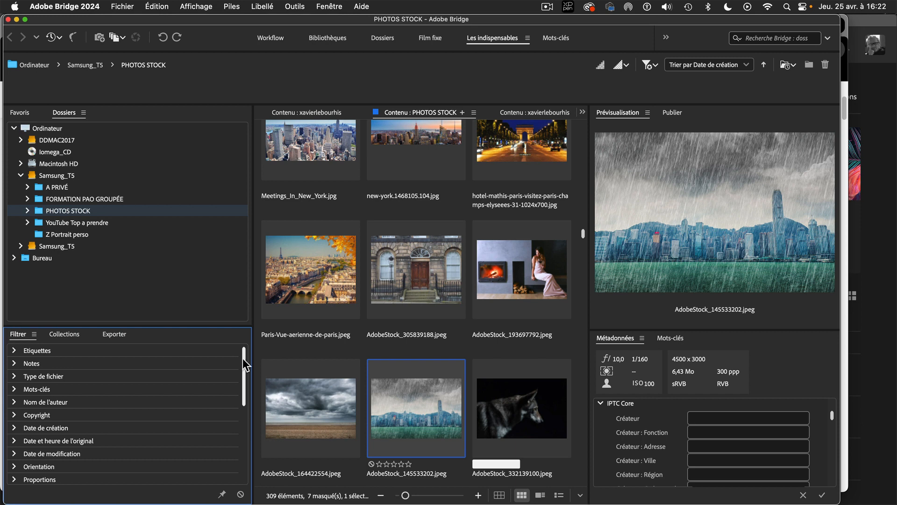
pyautogui.moveTo(242, 358); pyautogui.dragTo(242, 376)
pyautogui.click(13, 436)
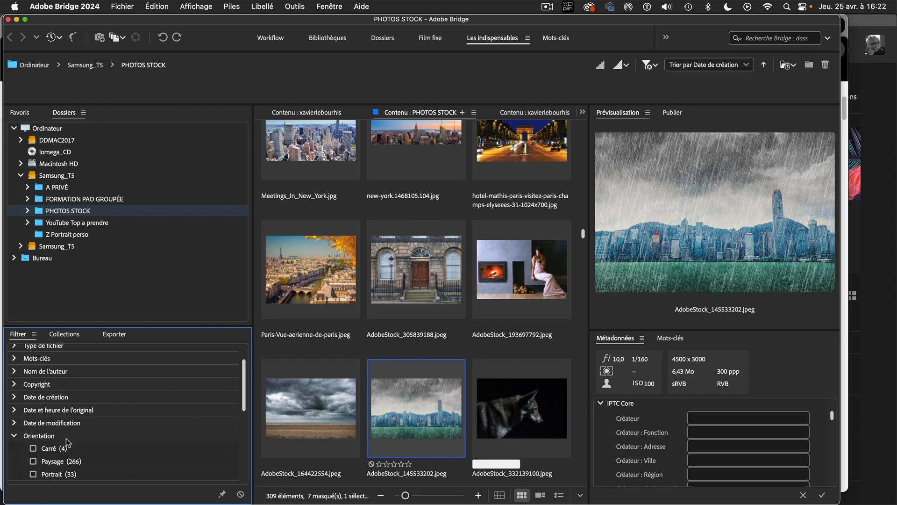
pyautogui.moveTo(243, 374); pyautogui.dragTo(242, 396)
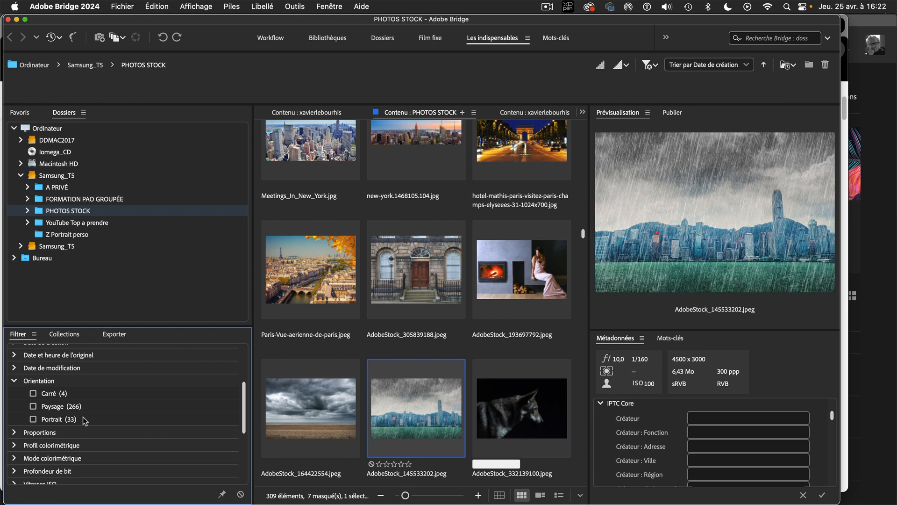
pyautogui.click(33, 419)
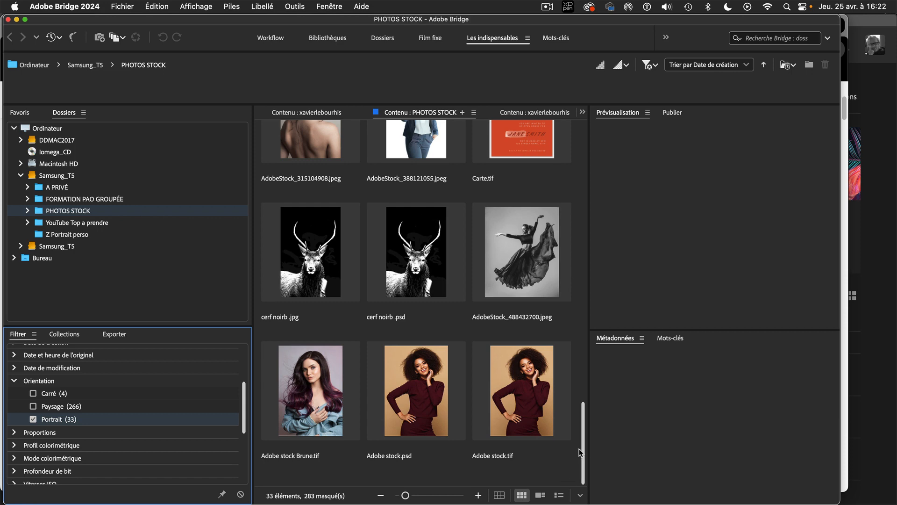
pyautogui.scroll(3, 573, 448)
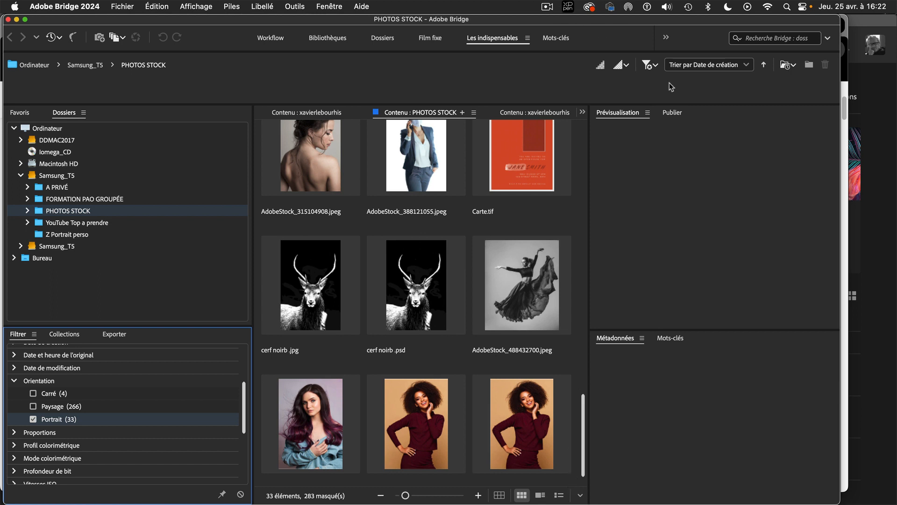
# Switch to InDesign and create a 297 × 210 mm landscape document with 2 columns, a 5 mm gutter and 15 mm margins
pyautogui.moveTo(599, 503)
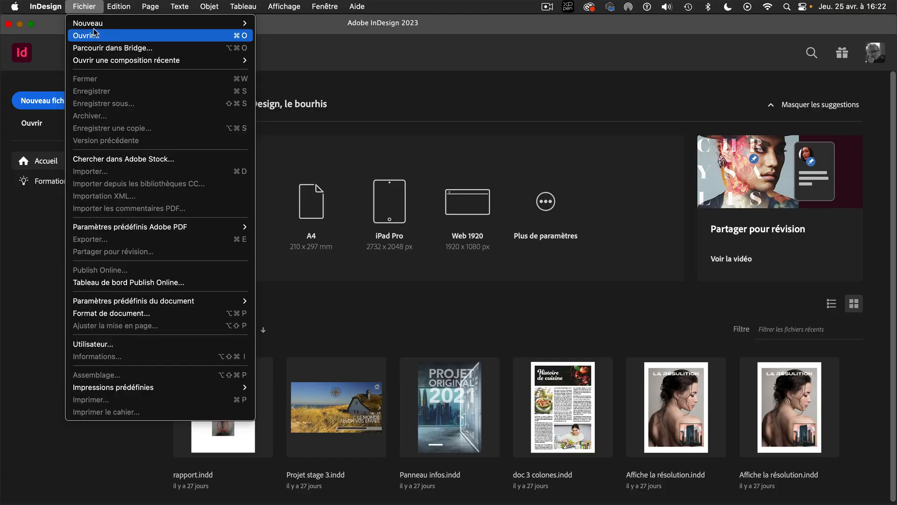
pyautogui.moveTo(96, 24)
pyautogui.click(289, 23)
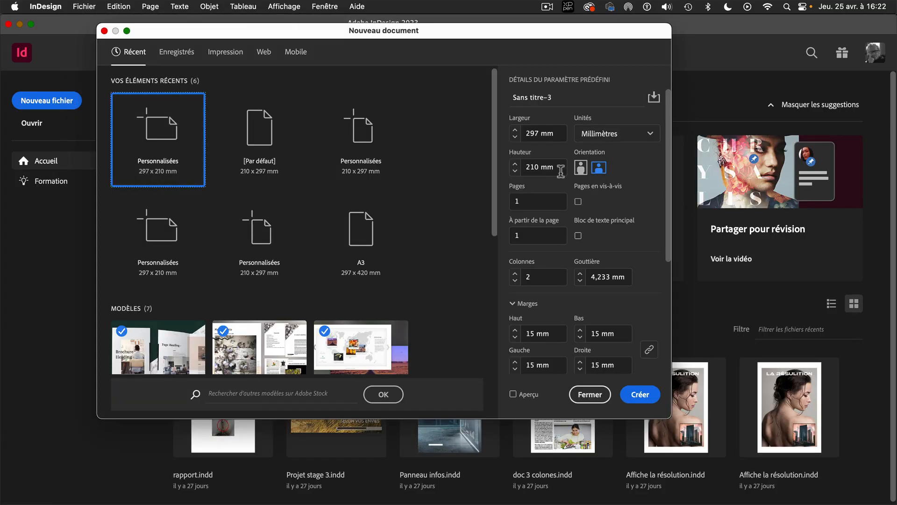
pyautogui.click(580, 274)
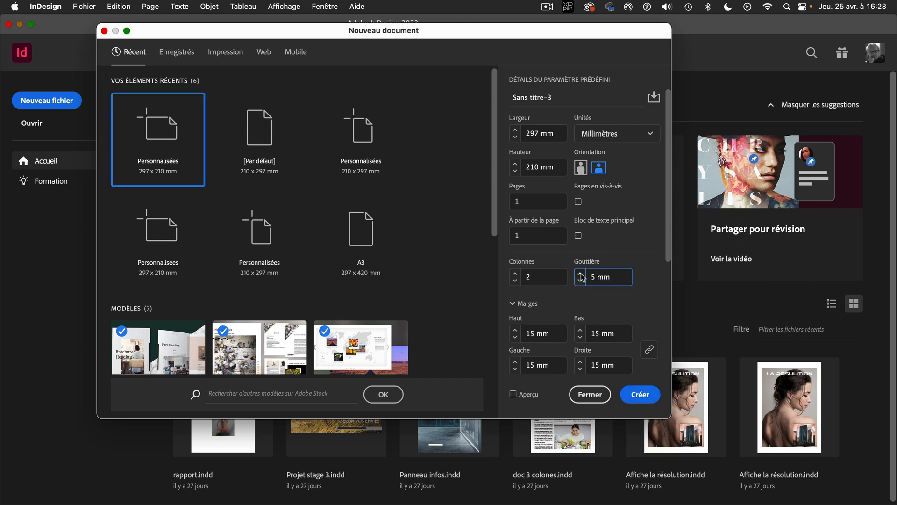
pyautogui.click(642, 394)
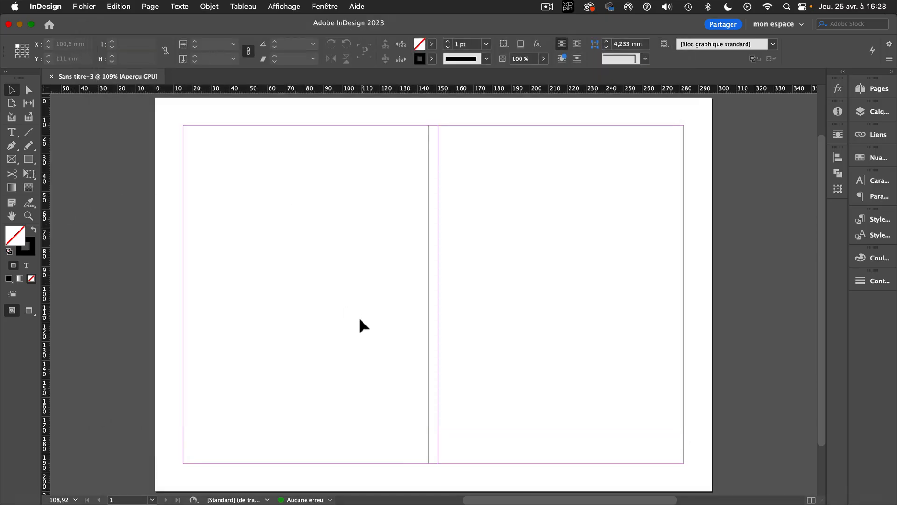
# Switch to Bridge, select AdobeStock_315104908.jpeg, AdobeStock_488432700.jpeg, Adobe stock Brune.tif, Adobe stock.psd and Adobe stock.tif, and load them for placing in InDesign
pyautogui.moveTo(476, 504)
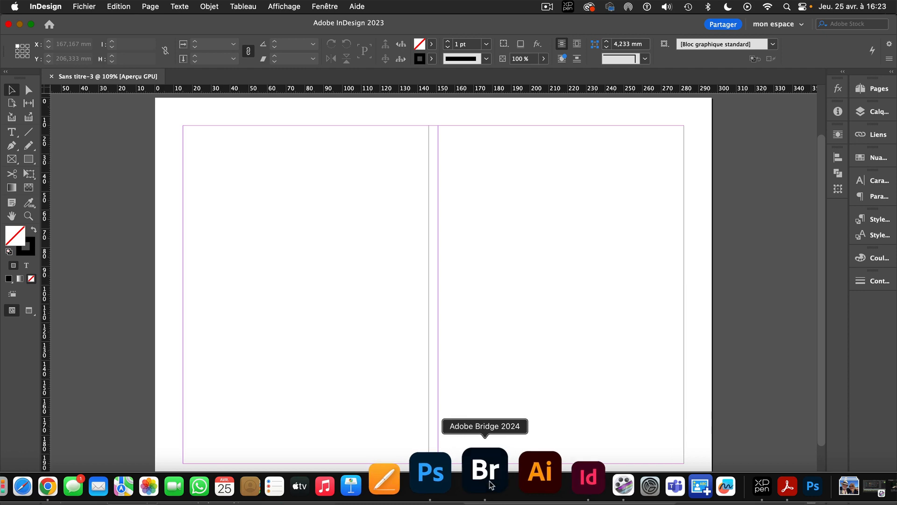
pyautogui.click(486, 470)
pyautogui.click(324, 174)
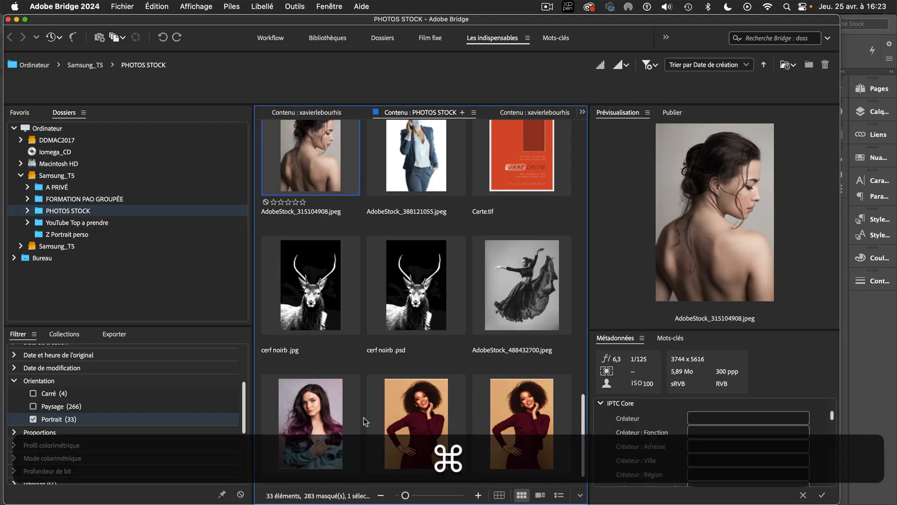
pyautogui.keyDown('super'); pyautogui.click(526, 286); pyautogui.keyUp('super')
pyautogui.keyDown('super'); pyautogui.click(323, 432); pyautogui.keyUp('super')
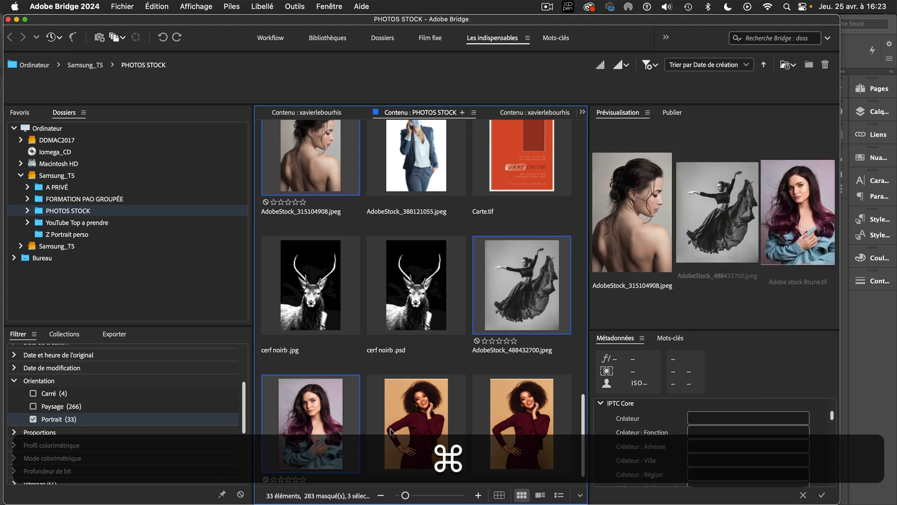
pyautogui.keyDown('super'); pyautogui.click(411, 423); pyautogui.keyUp('super')
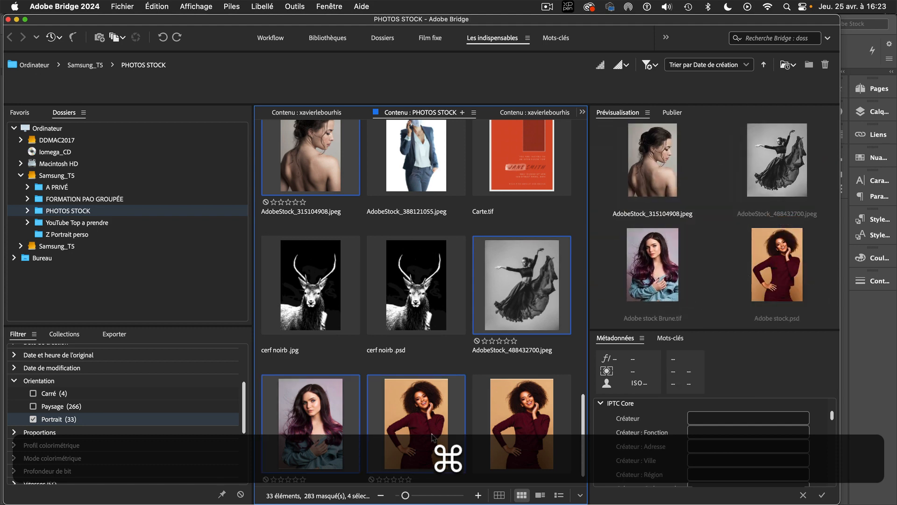
pyautogui.keyDown('super'); pyautogui.click(513, 436); pyautogui.keyUp('super')
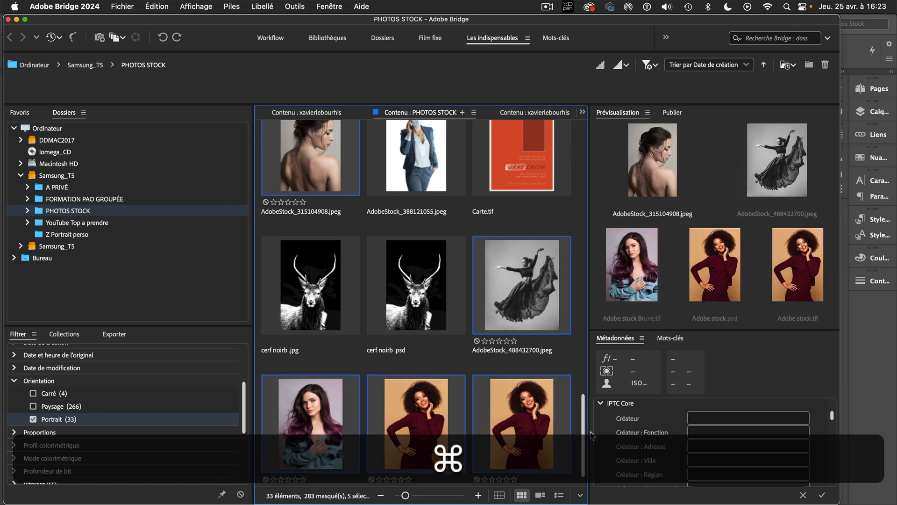
pyautogui.scroll(-1, 583, 438)
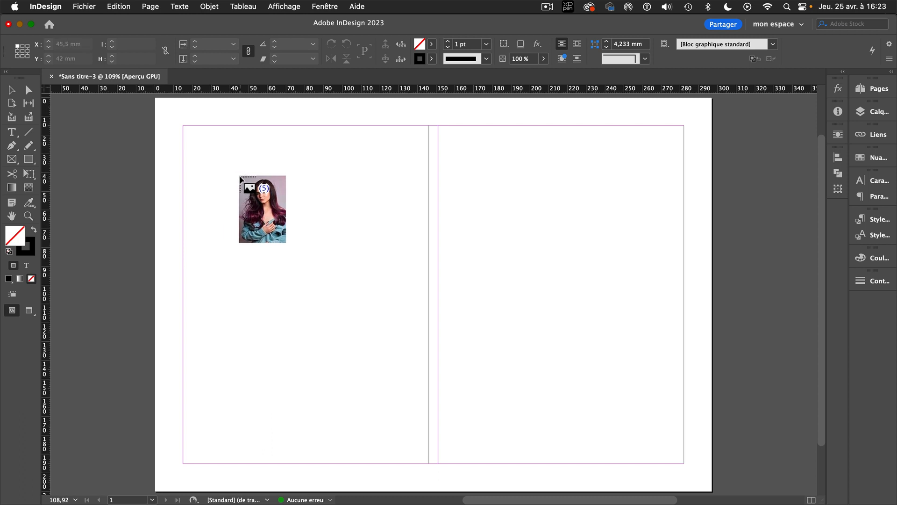
# Cycle the loaded images to Adobe stock Brune.tif and place it at the first column's upper-left margin corner, about 42 × 60 mm
pyautogui.press('Right')
pyautogui.press('Right')
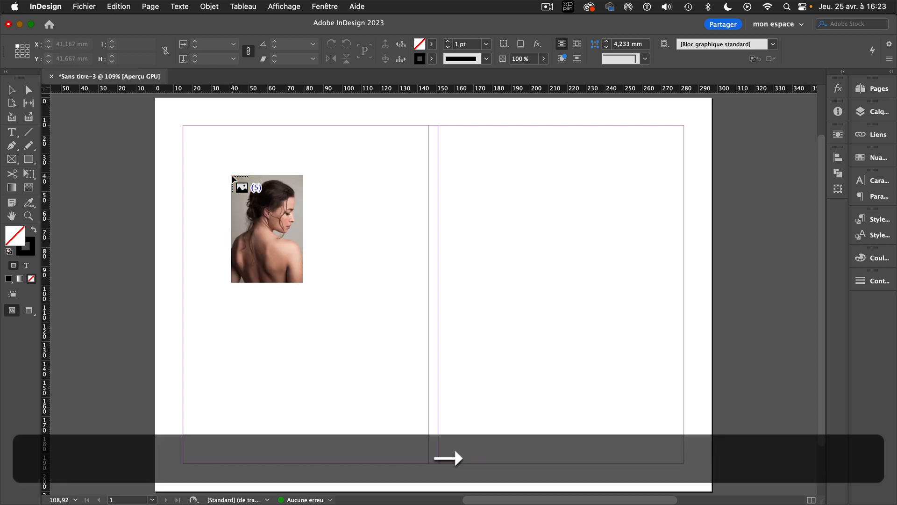
pyautogui.press('Right')
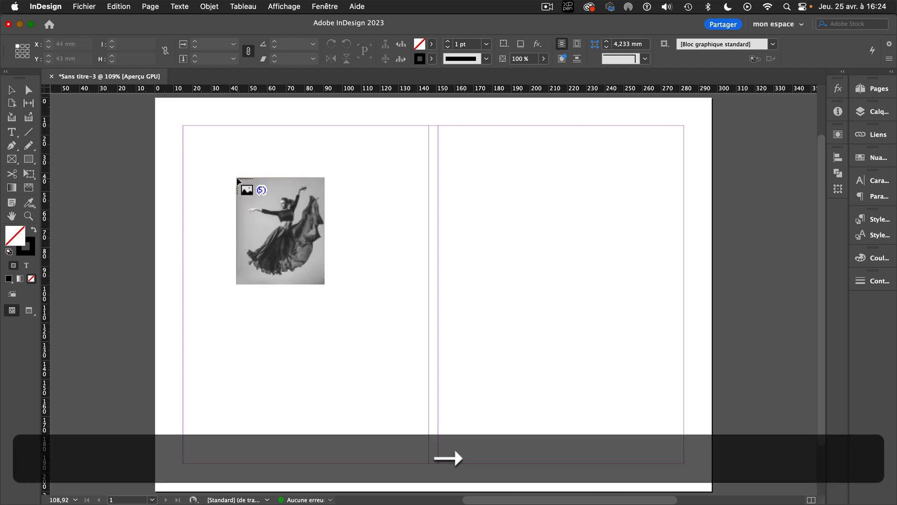
pyautogui.press('Right')
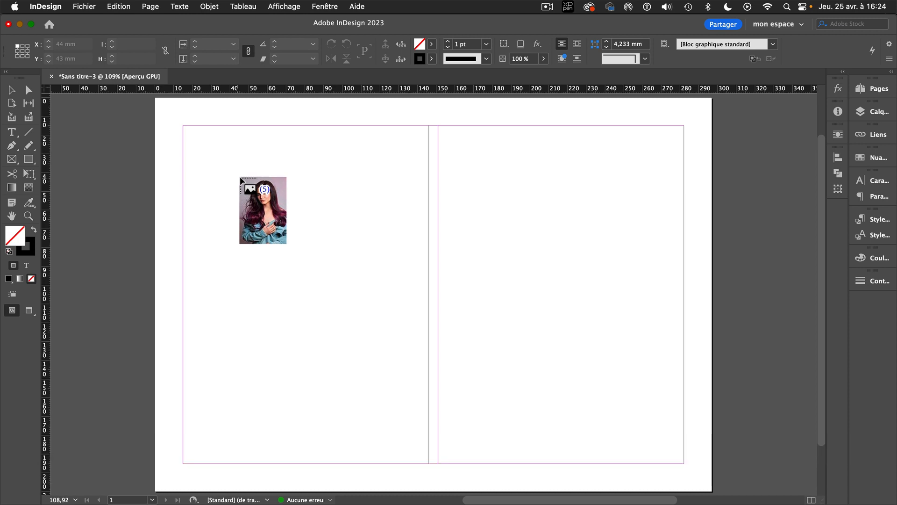
pyautogui.moveTo(184, 126); pyautogui.dragTo(269, 241)
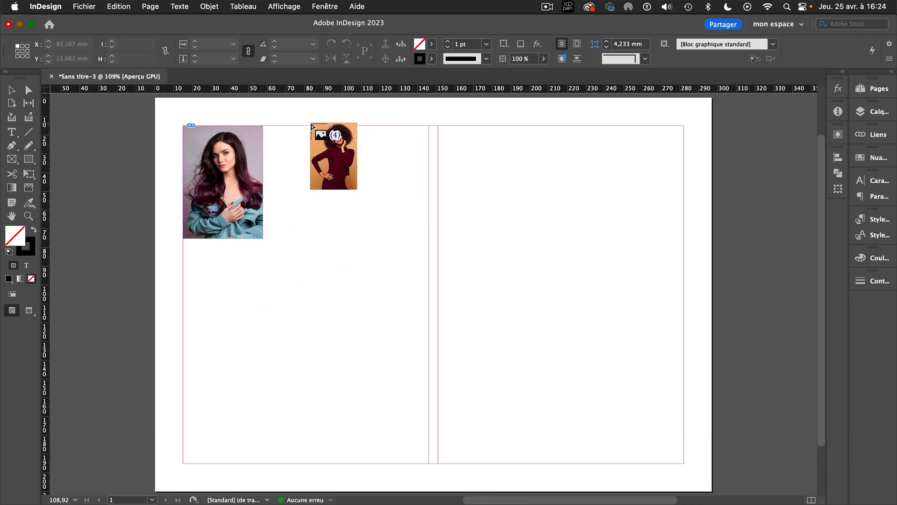
# Place the curly-haired woman's photo beside the first at about 42 × 60 mm, and AdobeStock_315104908.jpeg larger below them
pyautogui.moveTo(297, 126); pyautogui.dragTo(363, 238)
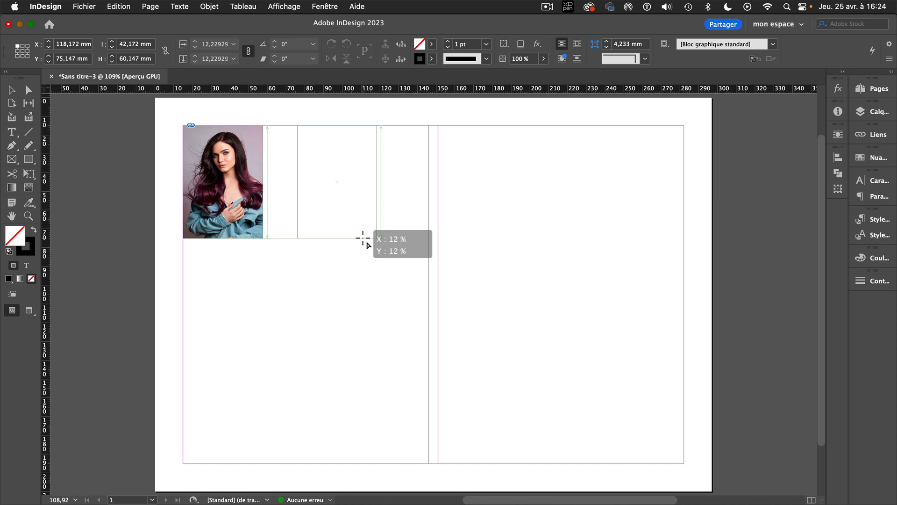
pyautogui.moveTo(362, 238); pyautogui.dragTo(364, 239)
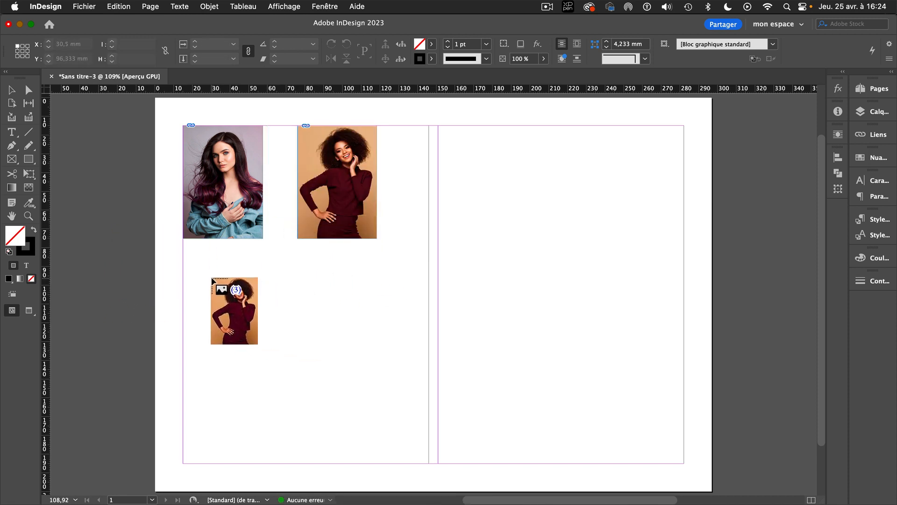
pyautogui.press('Right')
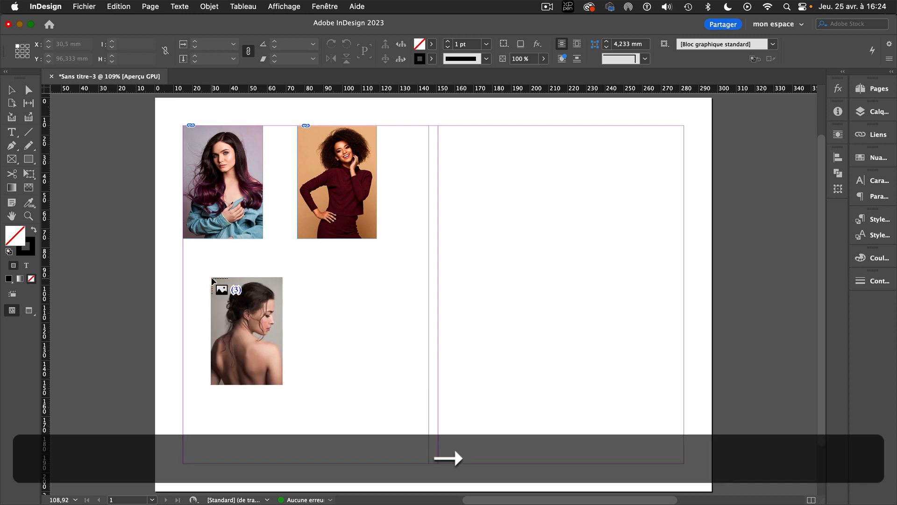
pyautogui.moveTo(214, 258); pyautogui.dragTo(381, 437)
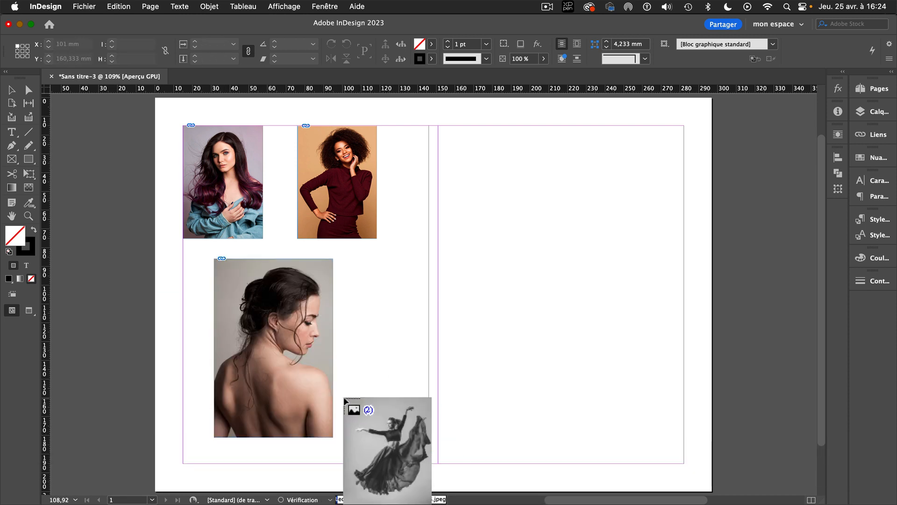
# Place the dancer photo over the second column, narrow its frame to 131 mm to match the column, and shift the picture slightly inside it
pyautogui.moveTo(438, 128); pyautogui.dragTo(644, 467)
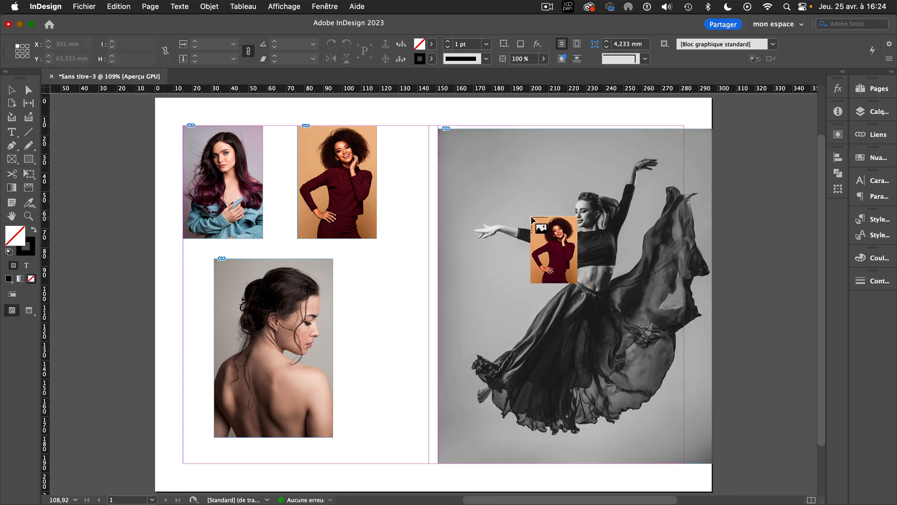
pyautogui.press('Escape')
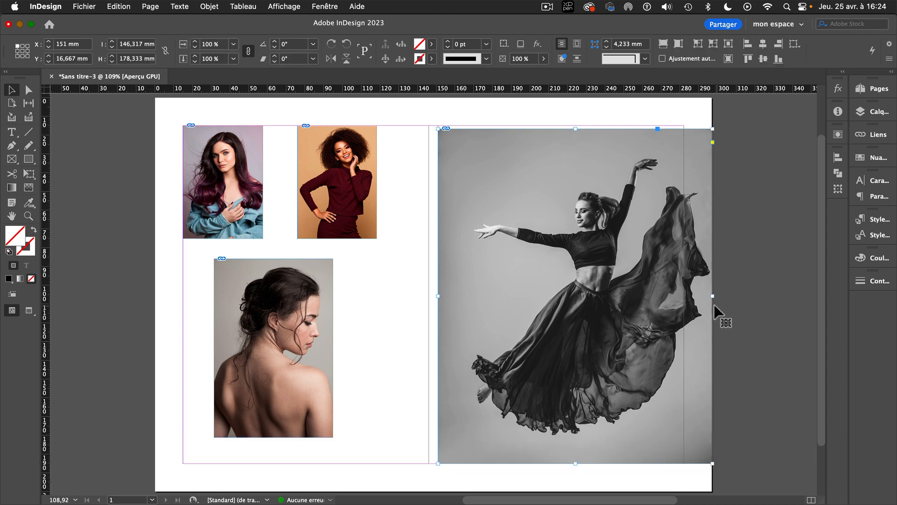
pyautogui.moveTo(715, 297); pyautogui.dragTo(687, 298)
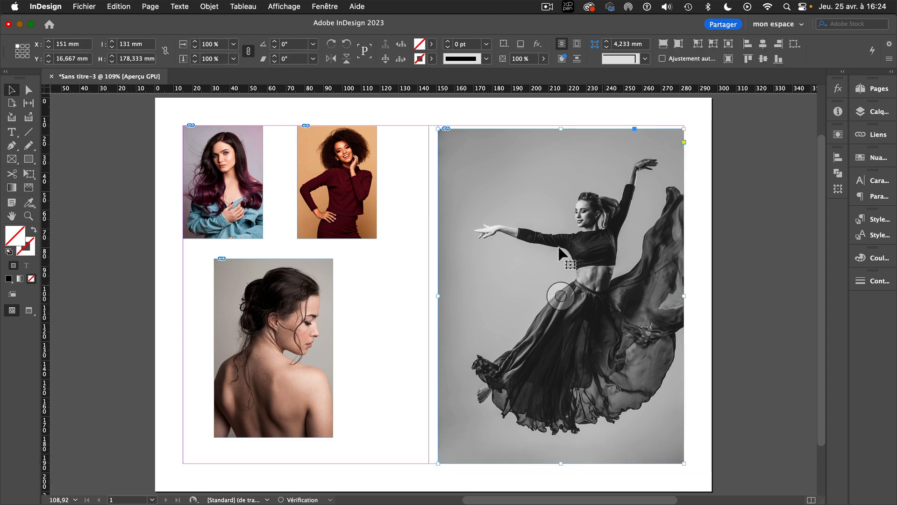
pyautogui.moveTo(561, 290); pyautogui.dragTo(563, 299)
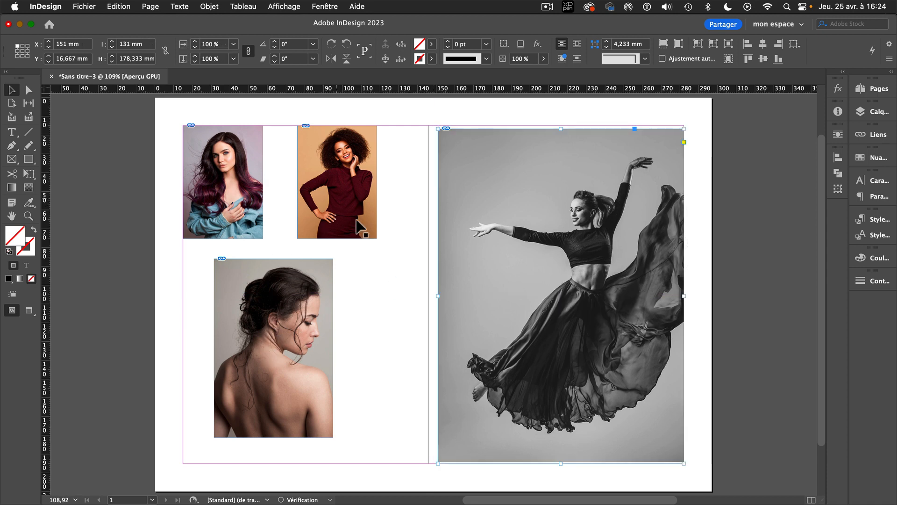
pyautogui.click(376, 281)
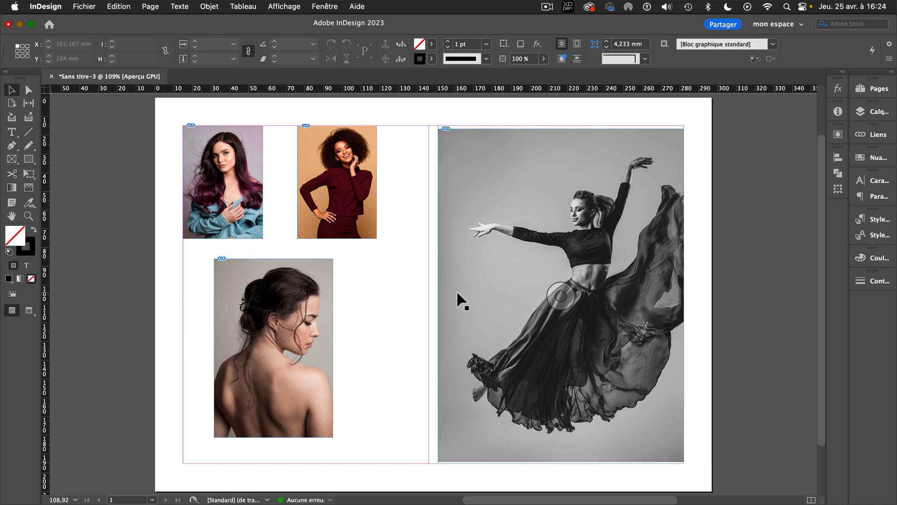
# Undo all the individual image placements back to the five loaded images on an empty page
pyautogui.press('super+z')
pyautogui.press('super+z')
pyautogui.press('super+z')
pyautogui.press('super+z')
pyautogui.press('super+z')
pyautogui.press('super+z')
pyautogui.press('super+z')
pyautogui.press('super+z')
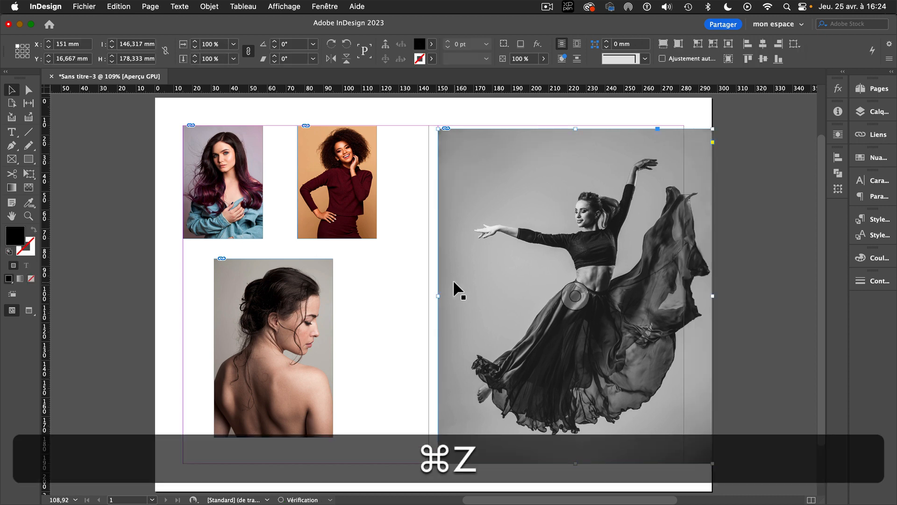
pyautogui.press('super+z')
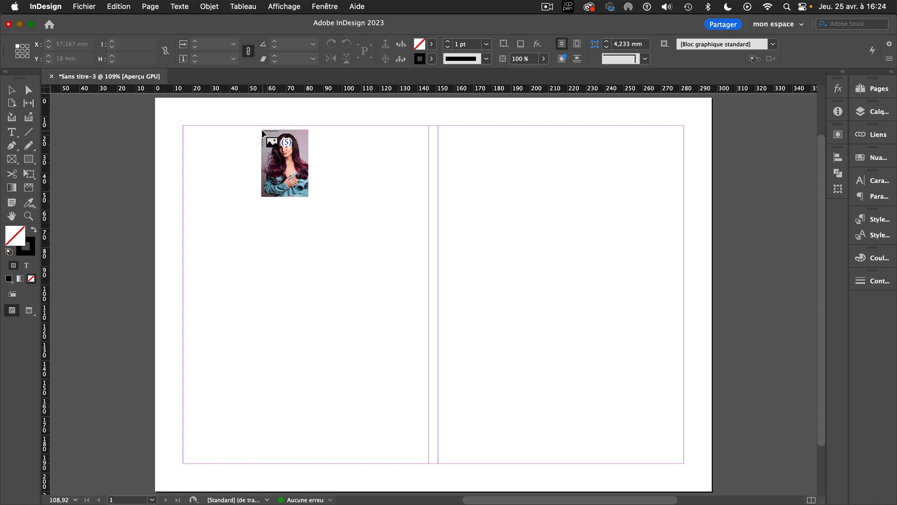
pyautogui.scroll(1, 263, 134)
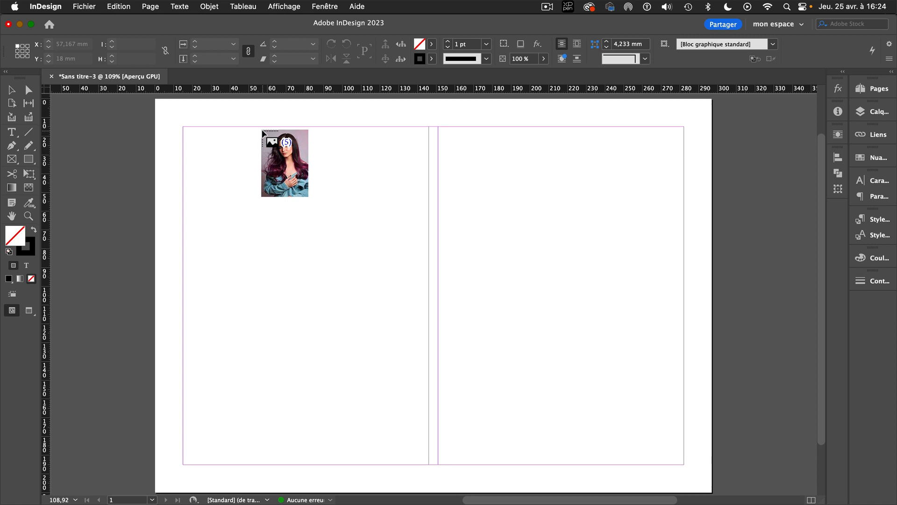
# Place four loaded images in a 2 × 2 grid filling the first column and the dancer photo in the second, cropped to 131 mm wide
pyautogui.press('shift+super')
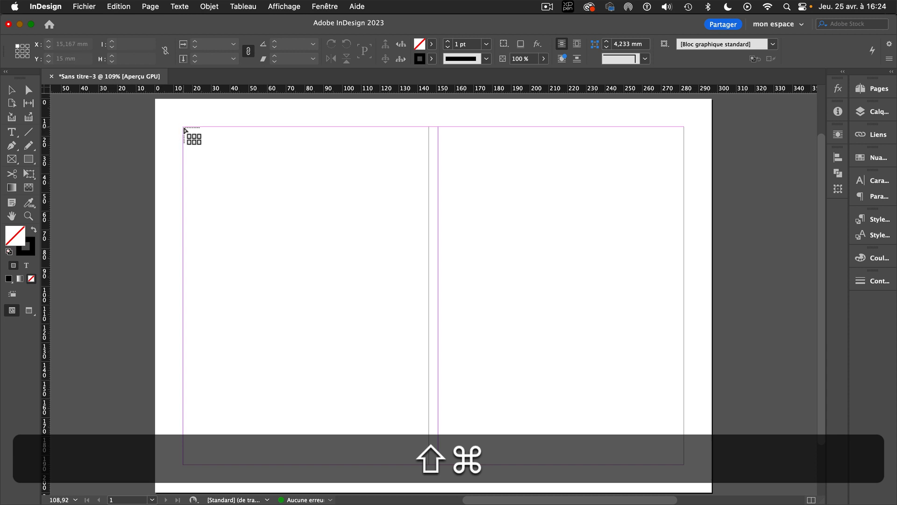
pyautogui.moveTo(183, 128); pyautogui.dragTo(428, 464)
pyautogui.press('Up')
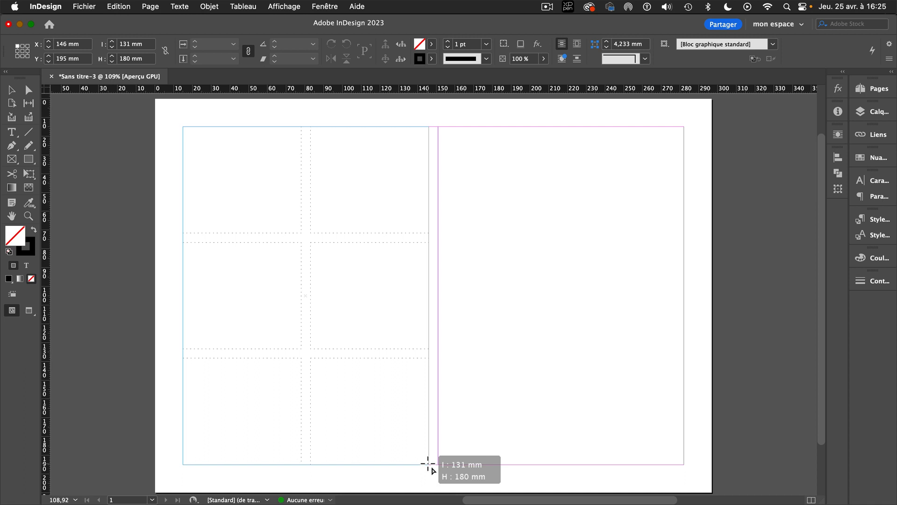
pyautogui.press('Down')
pyautogui.moveTo(428, 464); pyautogui.dragTo(428, 464)
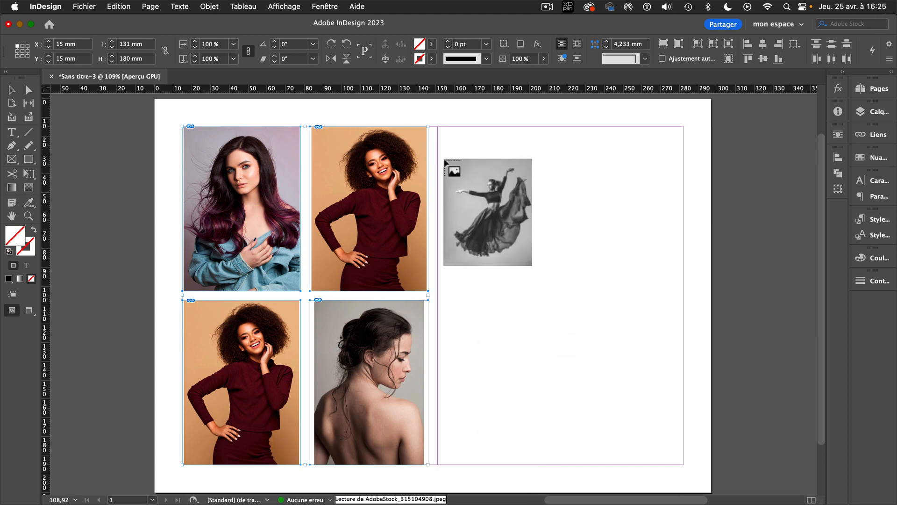
pyautogui.moveTo(438, 130); pyautogui.dragTo(697, 468)
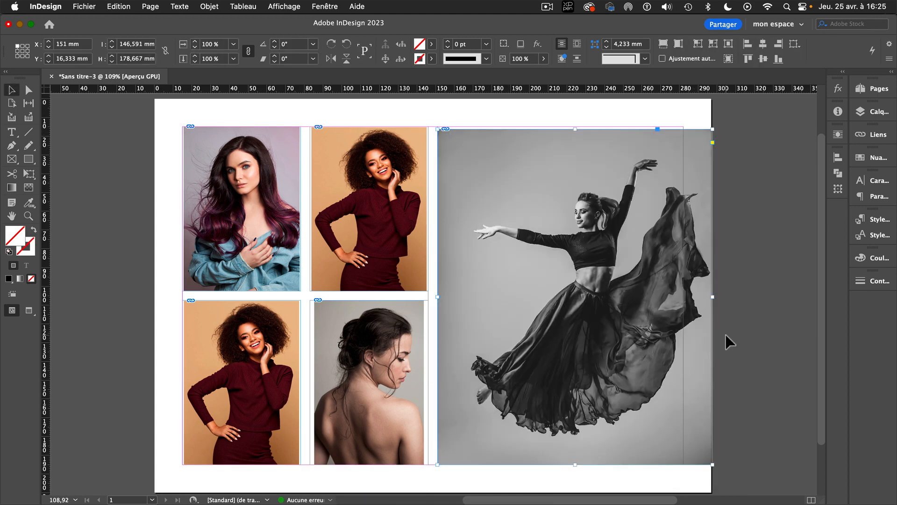
pyautogui.moveTo(712, 296); pyautogui.dragTo(684, 303)
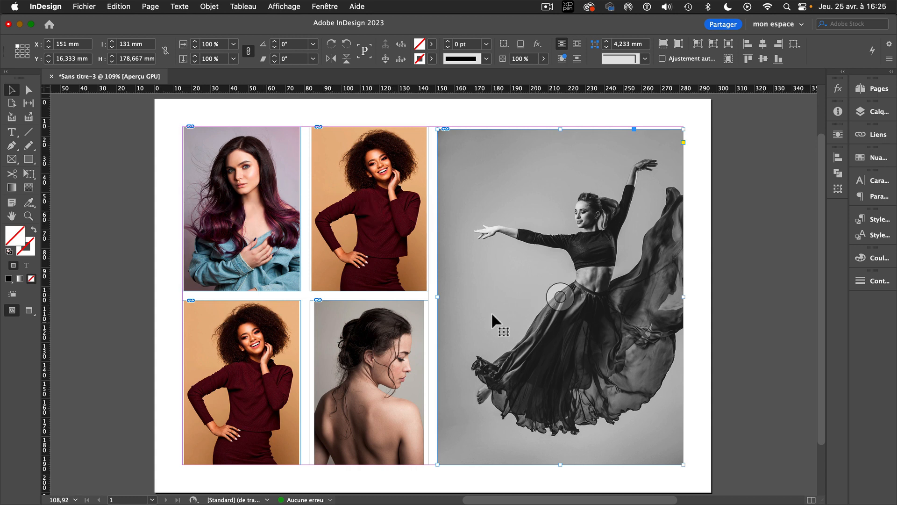
# Generate dynamic captions for all five placed images
pyautogui.moveTo(166, 127); pyautogui.dragTo(598, 467)
pyautogui.click(216, 6)
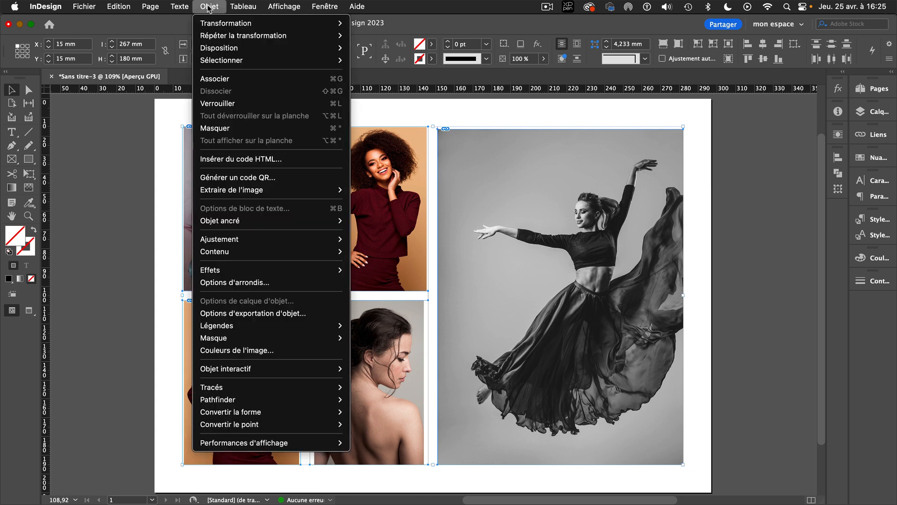
pyautogui.moveTo(295, 326)
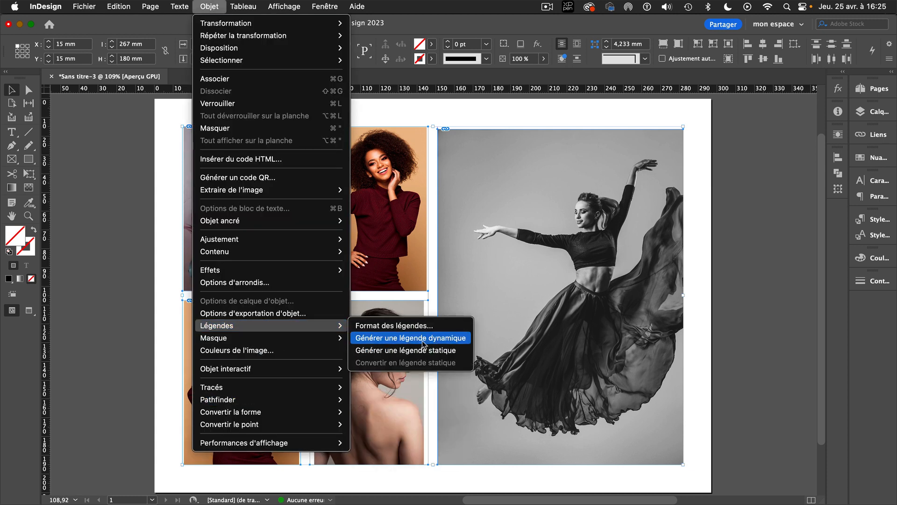
pyautogui.click(422, 341)
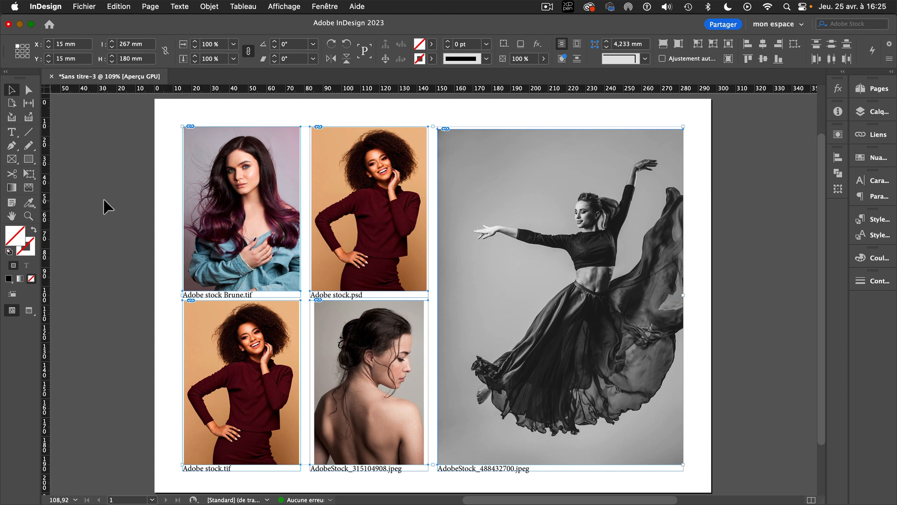
# Switch to Bridge, clear the Portrait orientation filter, and select AdobeStock_367998282.jpeg in a taller window
pyautogui.click(497, 485)
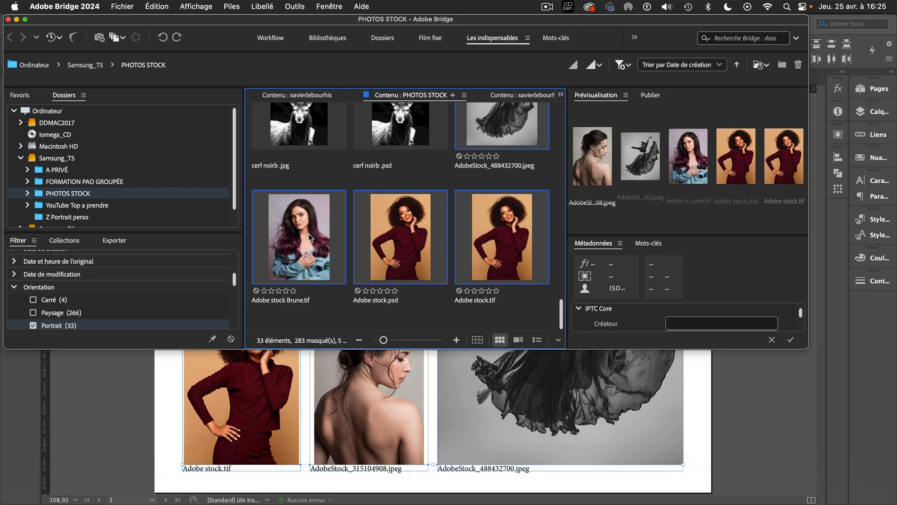
pyautogui.click(33, 325)
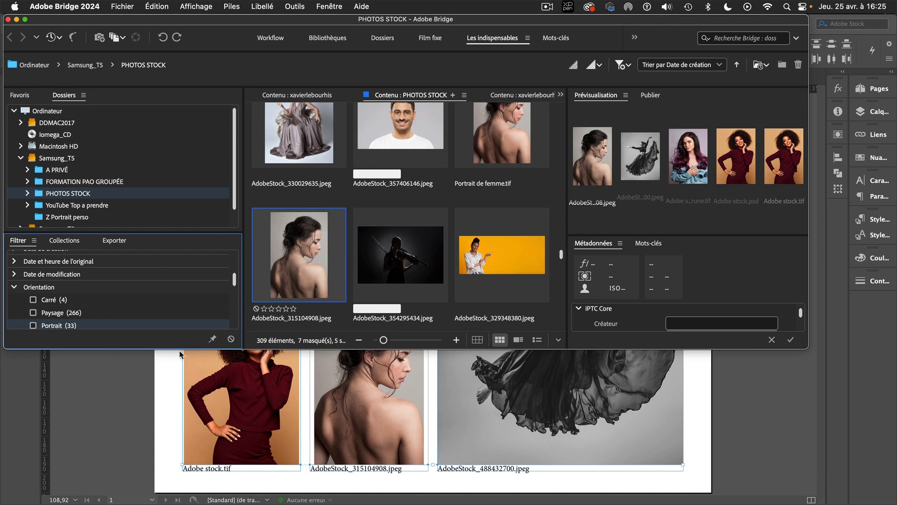
pyautogui.click(318, 346)
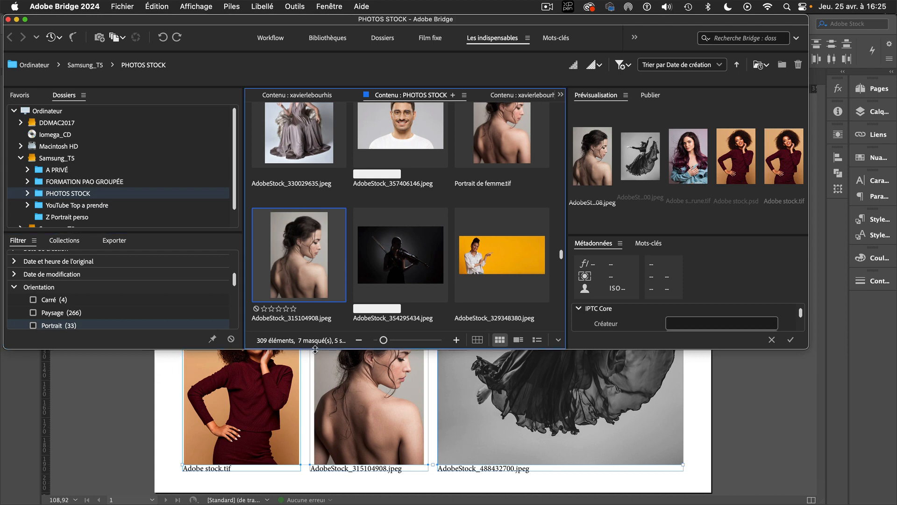
pyautogui.moveTo(315, 348); pyautogui.dragTo(341, 483)
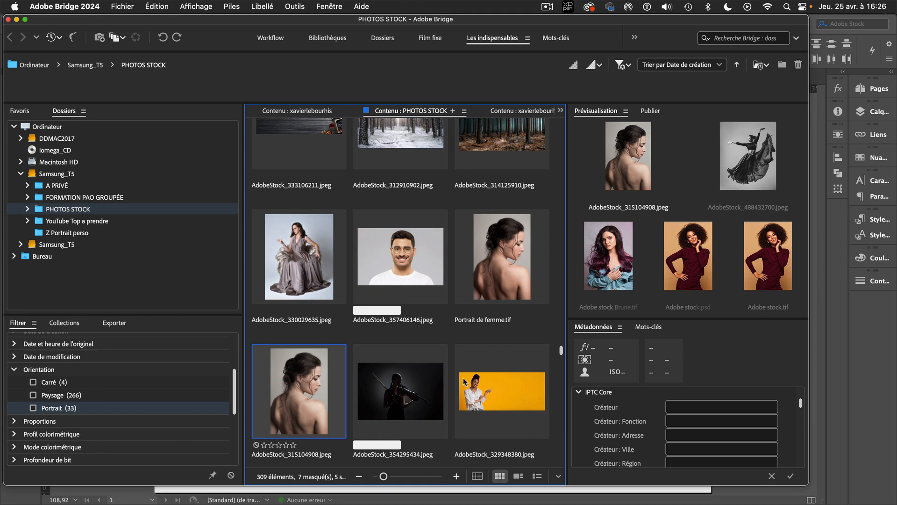
pyautogui.moveTo(562, 351); pyautogui.dragTo(561, 369)
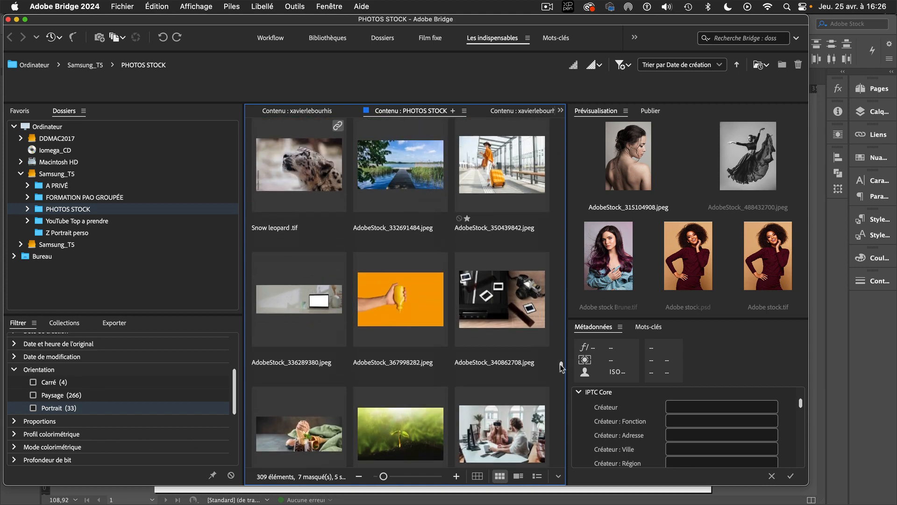
pyautogui.click(430, 301)
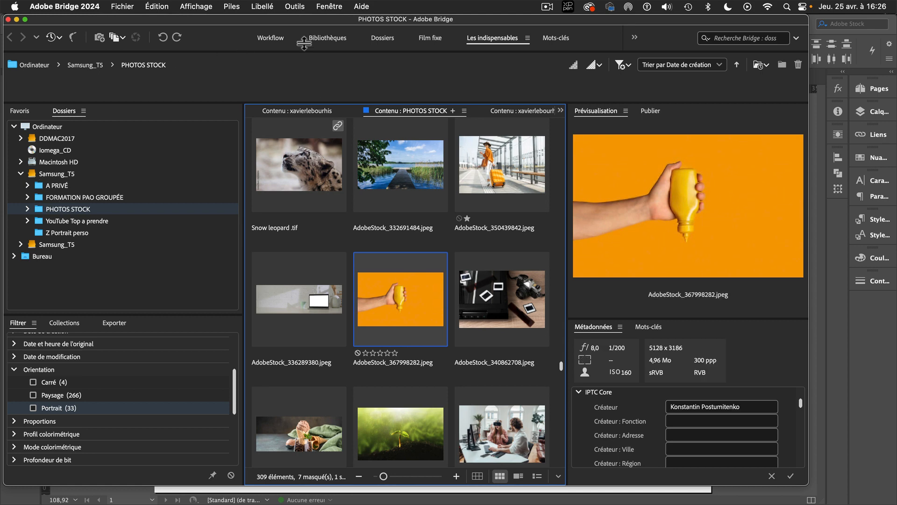
# Examine the colour settings presets Couleurs à l'écran and Pré-presse pour l'Europe 3, and close the settings without applying any
pyautogui.click(163, 7)
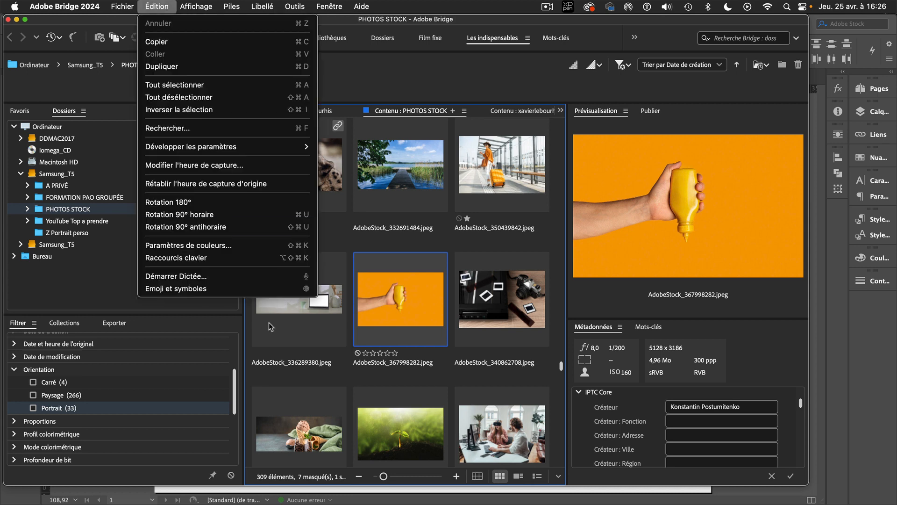
pyautogui.click(229, 248)
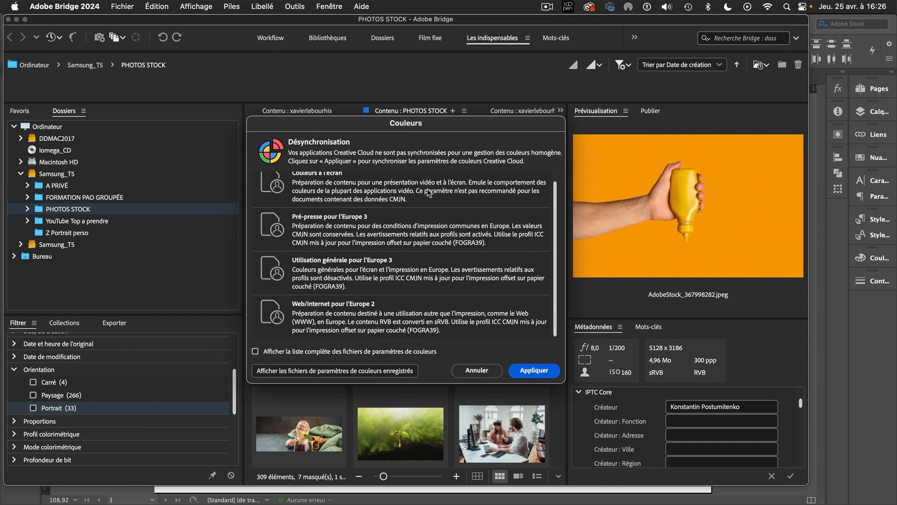
pyautogui.click(337, 187)
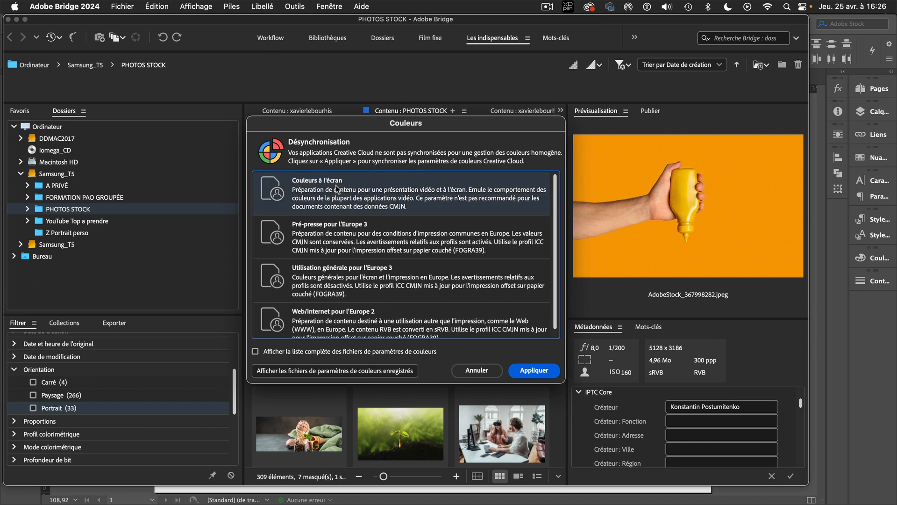
pyautogui.click(306, 230)
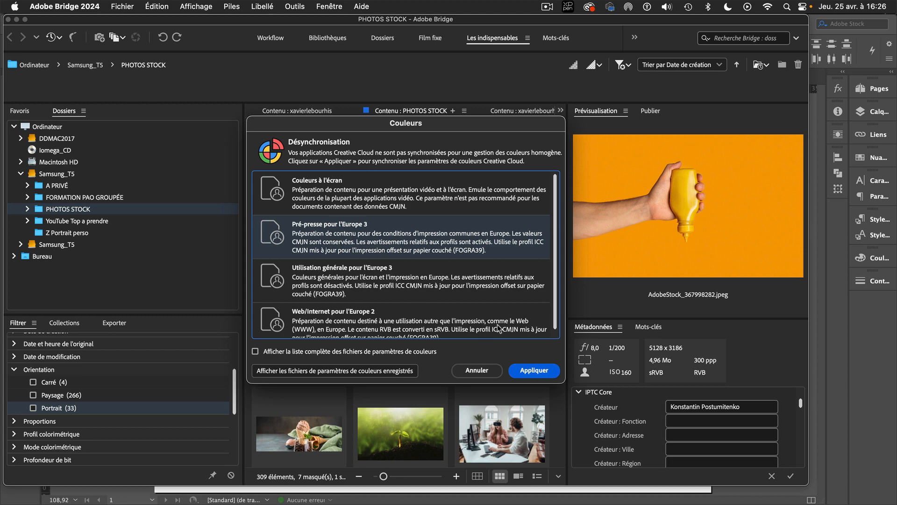
pyautogui.click(477, 371)
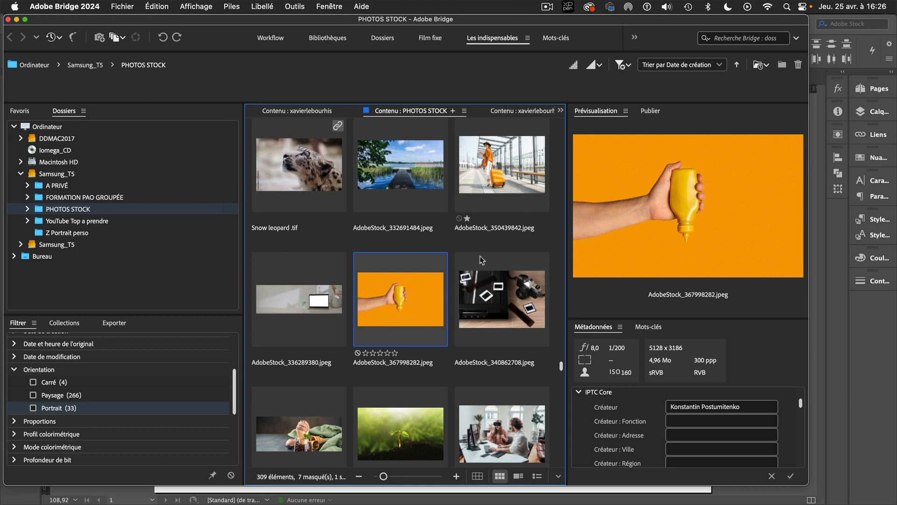
# Look over the available workspaces, view the Workflow workspace, and return to Les indispensables
pyautogui.click(634, 37)
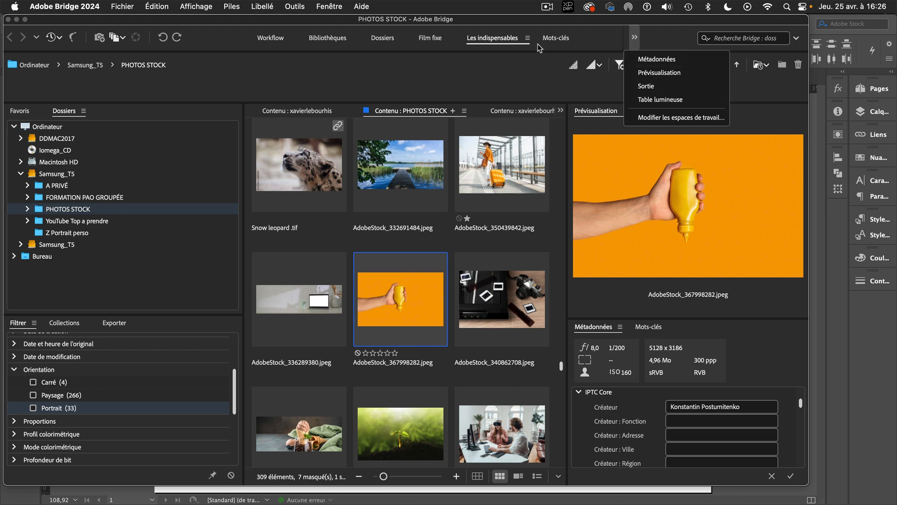
pyautogui.click(269, 39)
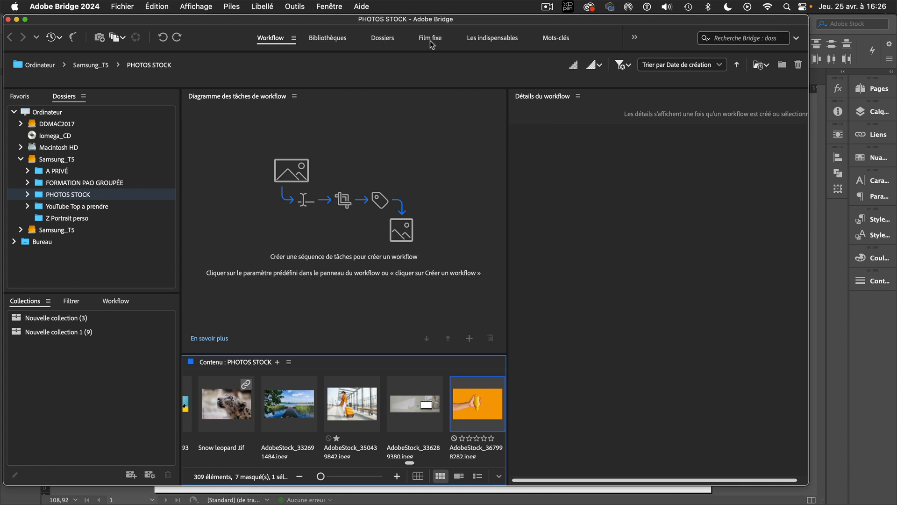
pyautogui.click(499, 41)
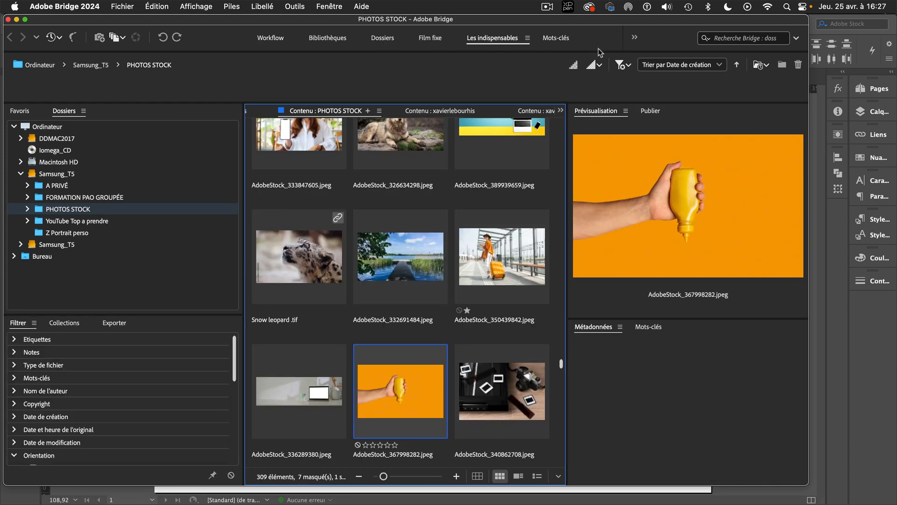
# Switch to the Sortie workspace and look through the page format options, keeping A4
pyautogui.click(635, 38)
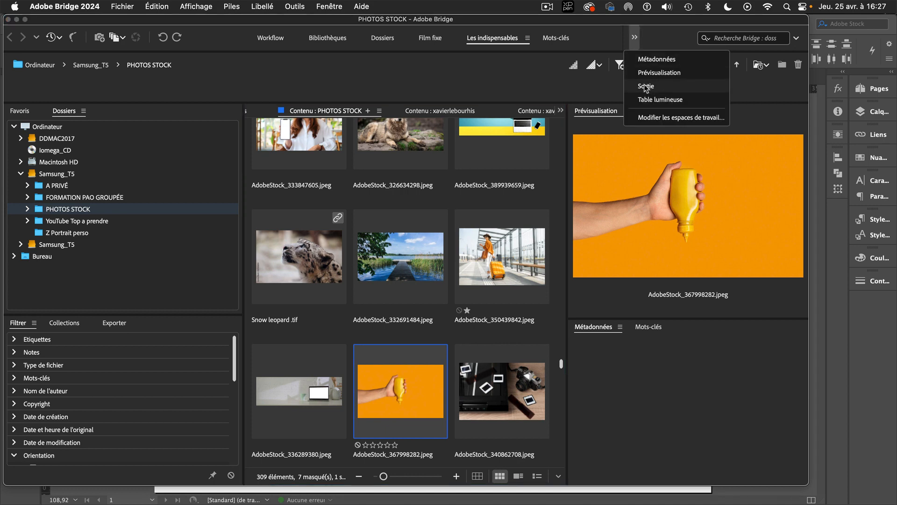
pyautogui.click(341, 6)
pyautogui.moveTo(420, 22)
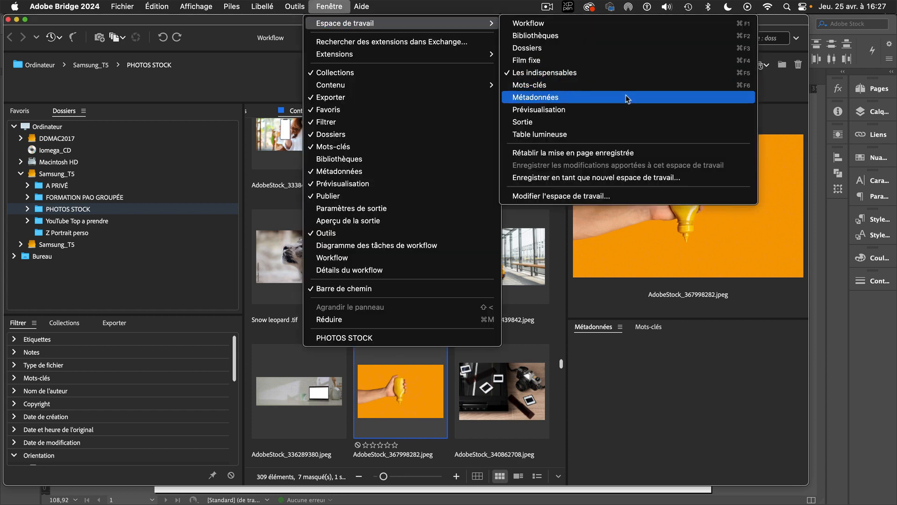
pyautogui.click(616, 122)
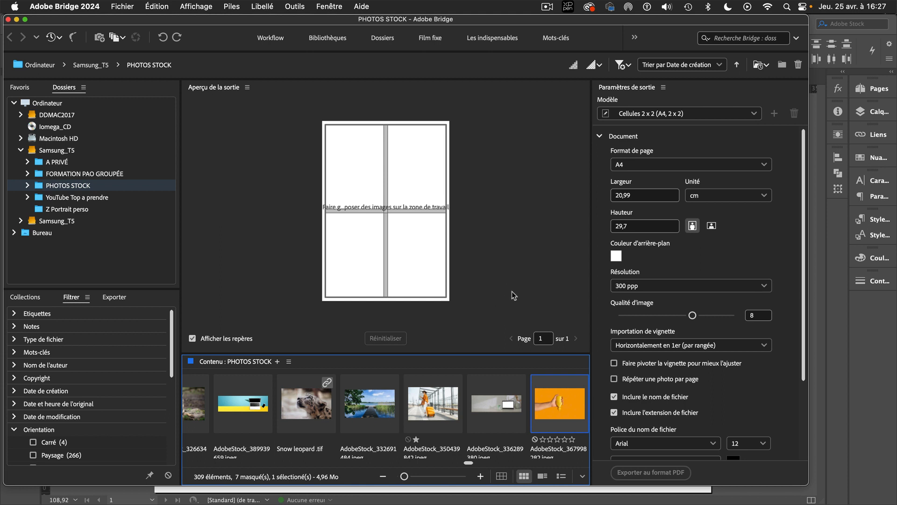
pyautogui.click(637, 166)
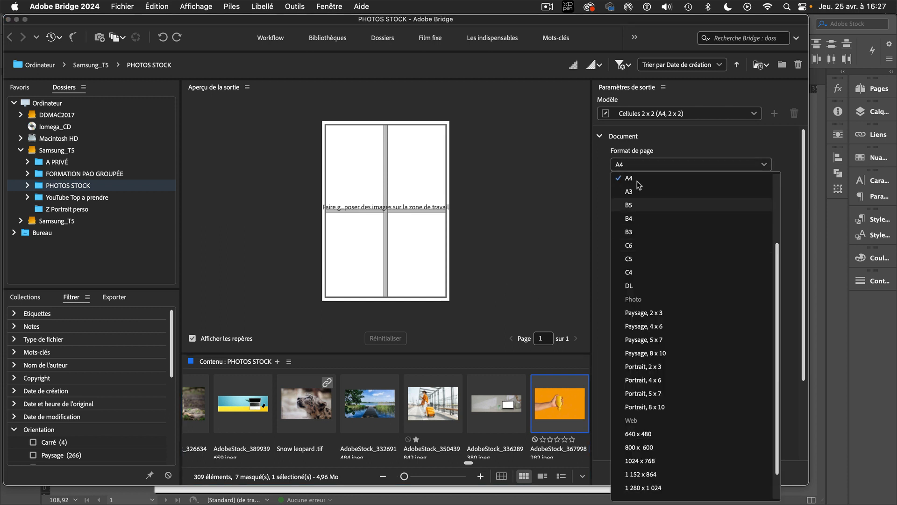
pyautogui.click(639, 167)
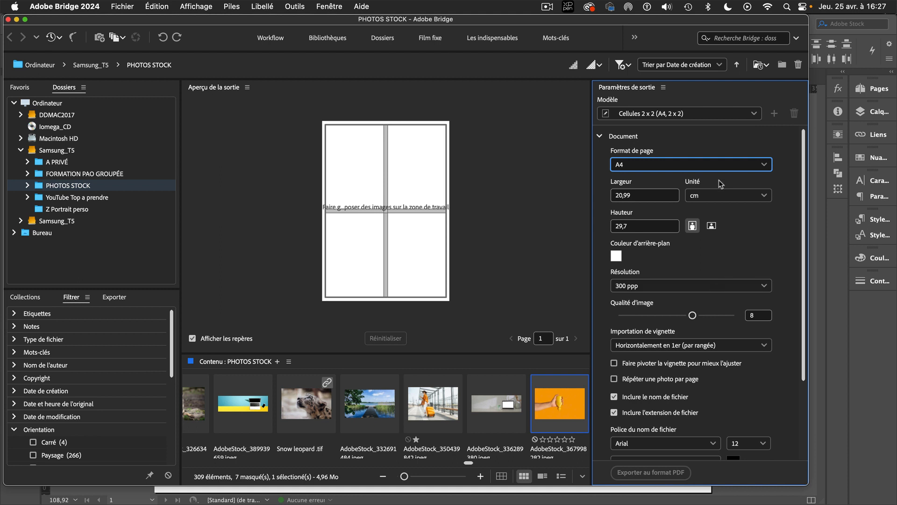
pyautogui.click(616, 256)
pyautogui.click(336, 241)
pyautogui.moveTo(336, 241); pyautogui.dragTo(420, 182)
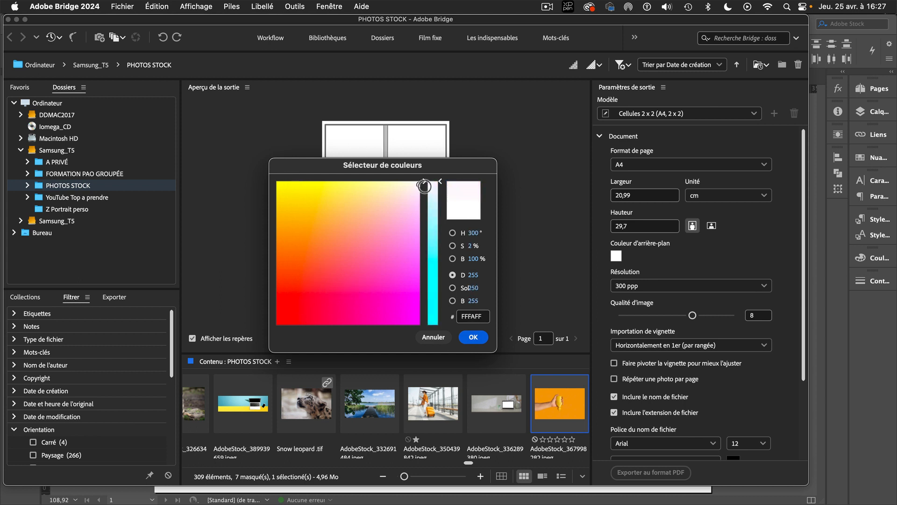
pyautogui.click(433, 337)
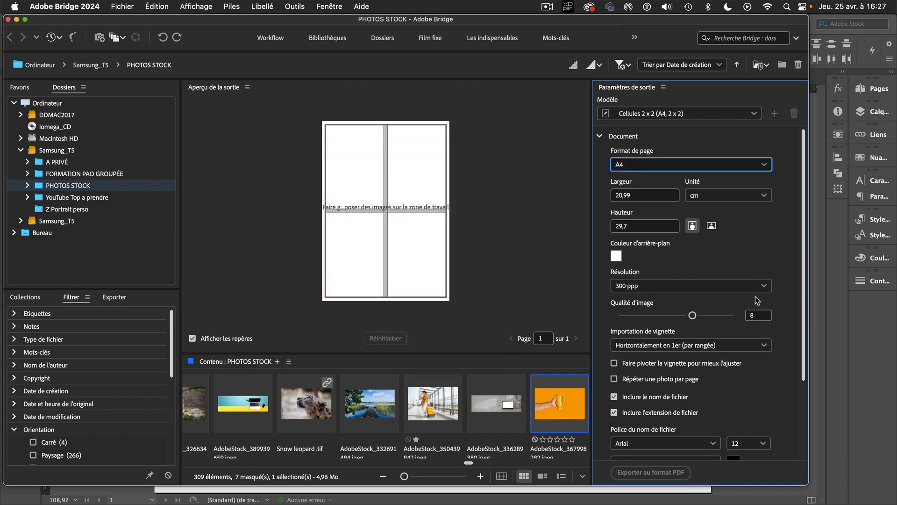
# Set the image quality to 12 and the page margins to 1,39 cm top, 0,9 cm bottom, 0,77 cm left and 0,79 cm right
pyautogui.moveTo(803, 307); pyautogui.dragTo(805, 384)
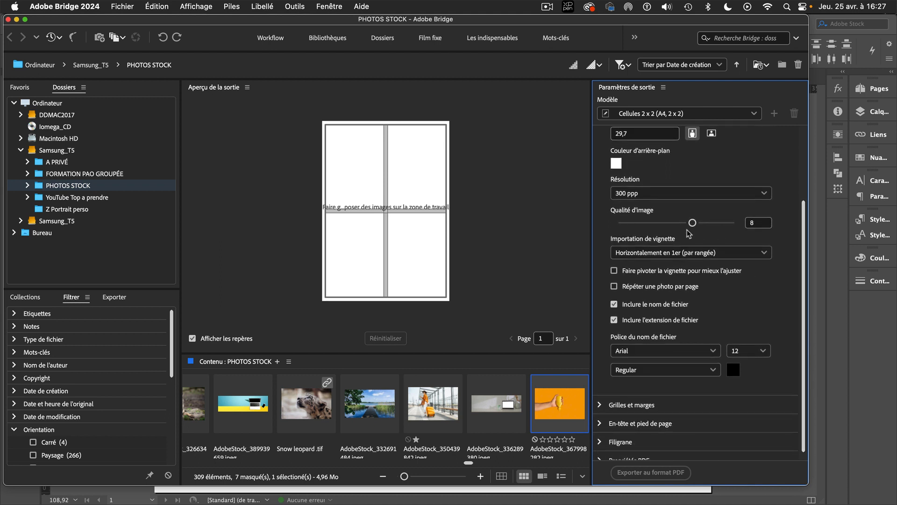
pyautogui.moveTo(694, 225); pyautogui.dragTo(736, 223)
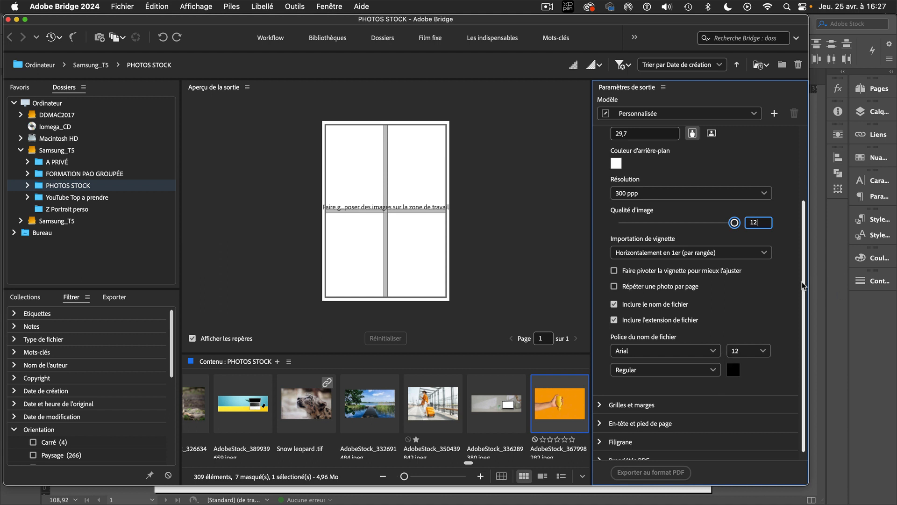
pyautogui.scroll(-1, 800, 284)
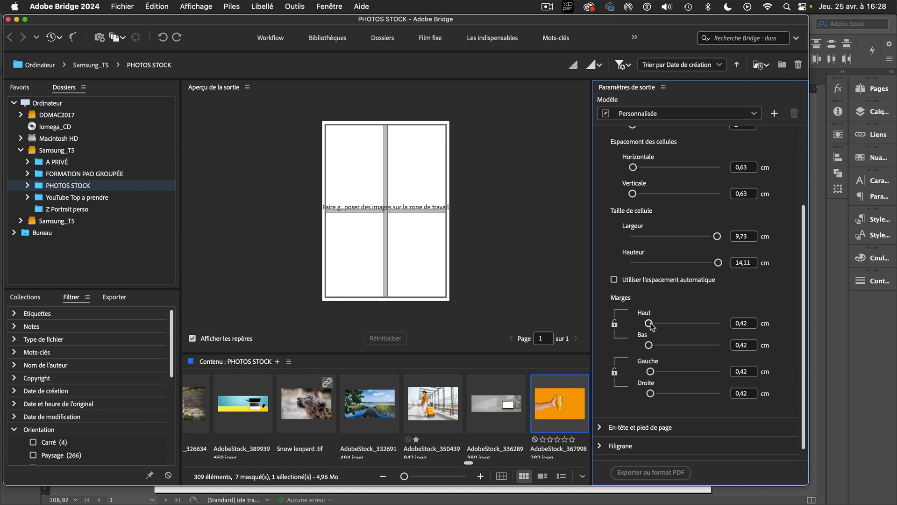
pyautogui.moveTo(650, 325); pyautogui.dragTo(657, 324)
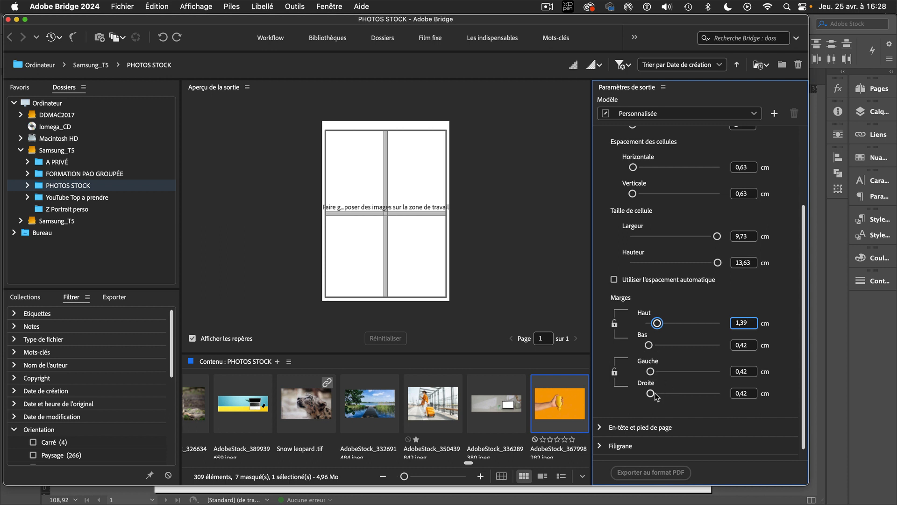
pyautogui.moveTo(649, 345); pyautogui.dragTo(656, 394)
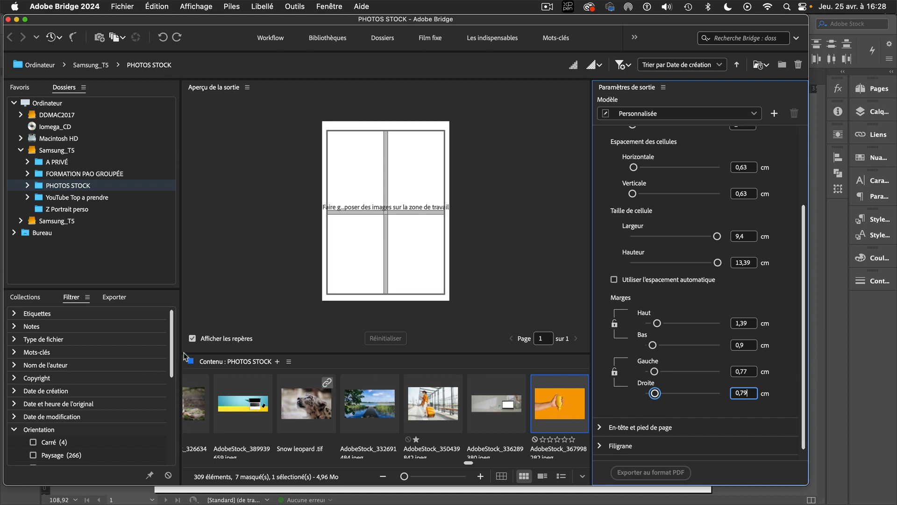
# Place all images from the Cuisine subfolder of PHOTOS STOCK on the contact sheet and dismiss the unsupported files warning
pyautogui.moveTo(172, 347); pyautogui.dragTo(124, 235)
pyautogui.click(27, 186)
pyautogui.click(66, 197)
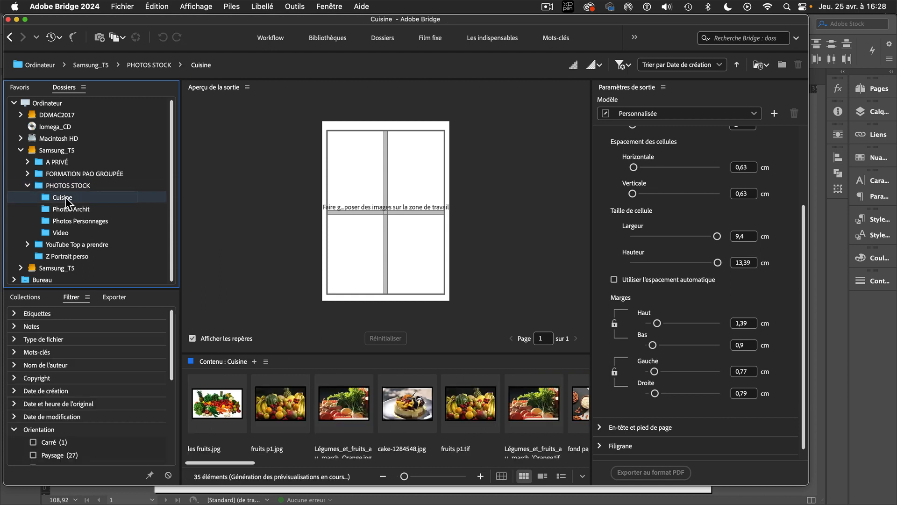
pyautogui.click(227, 400)
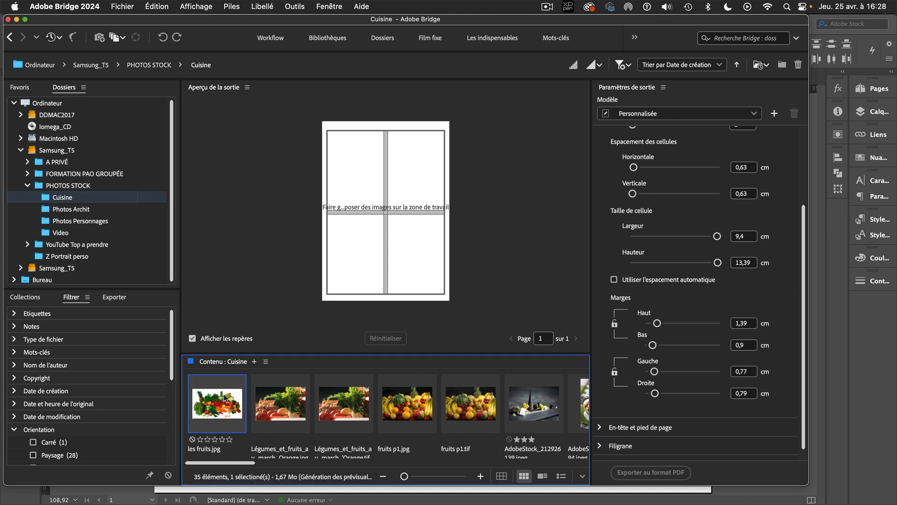
pyautogui.press('super+a')
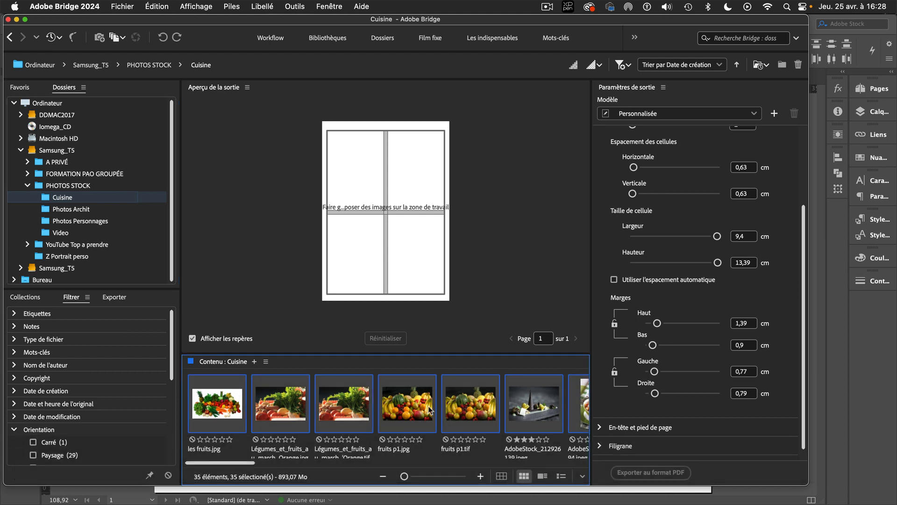
pyautogui.moveTo(408, 403); pyautogui.dragTo(377, 171)
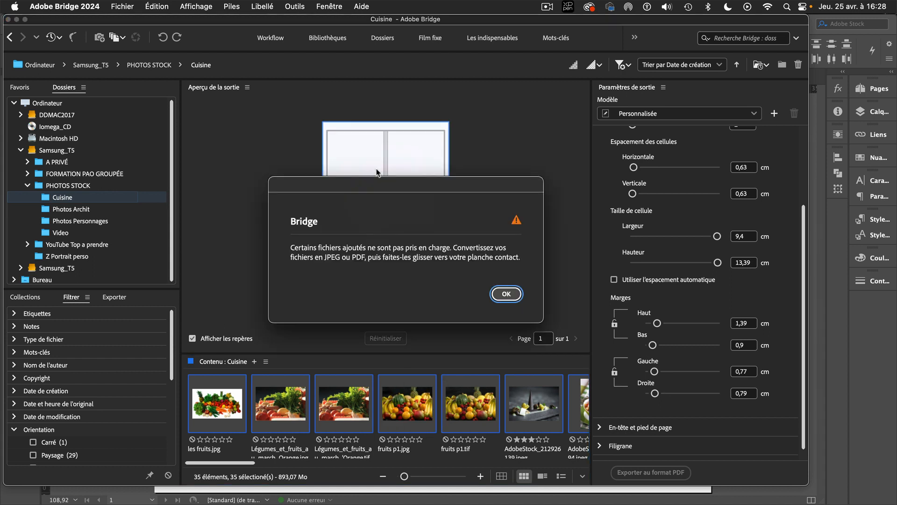
pyautogui.click(513, 295)
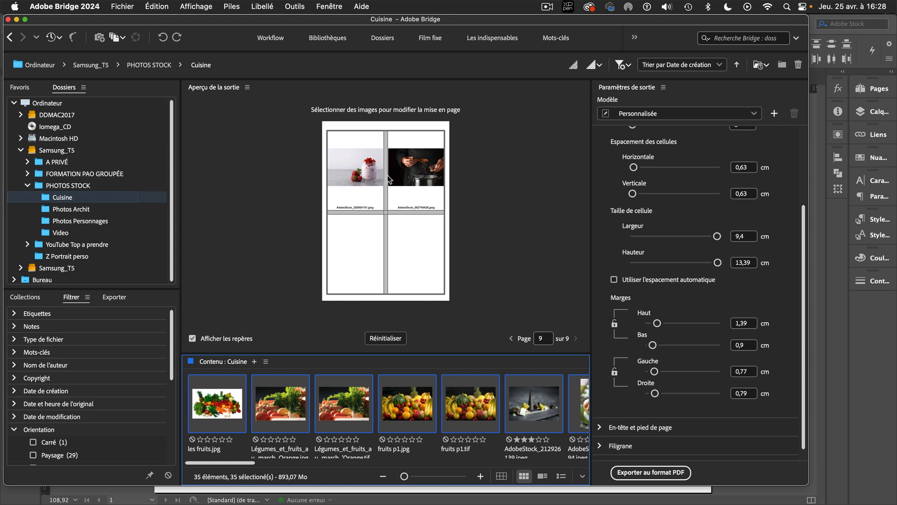
# Look through the contact sheet pages from the last one back to page 1
pyautogui.click(512, 339)
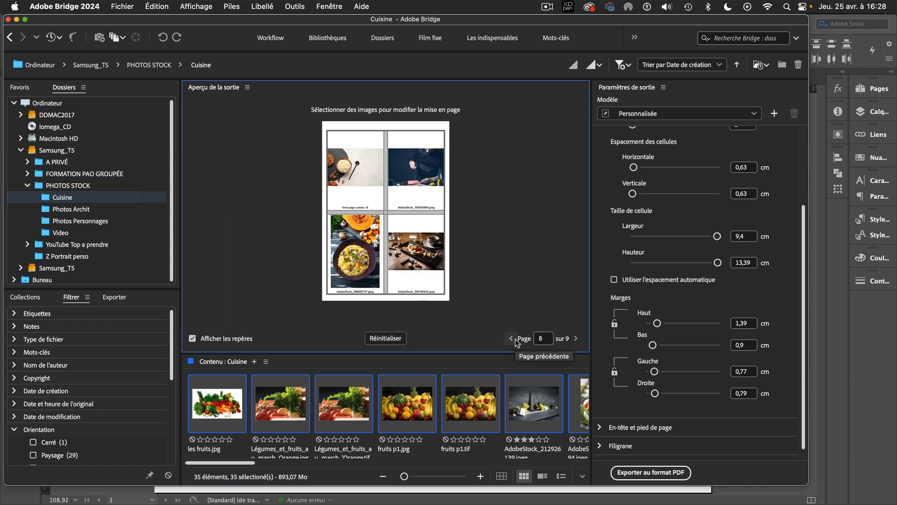
pyautogui.click(511, 339)
pyautogui.click(511, 338)
pyautogui.click(516, 340)
pyautogui.click(517, 340)
pyautogui.click(516, 340)
pyautogui.click(517, 340)
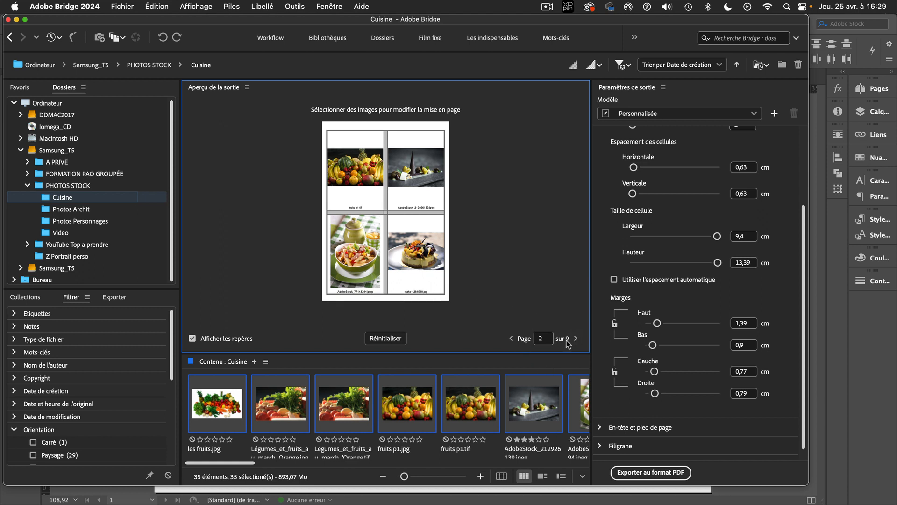
pyautogui.click(511, 338)
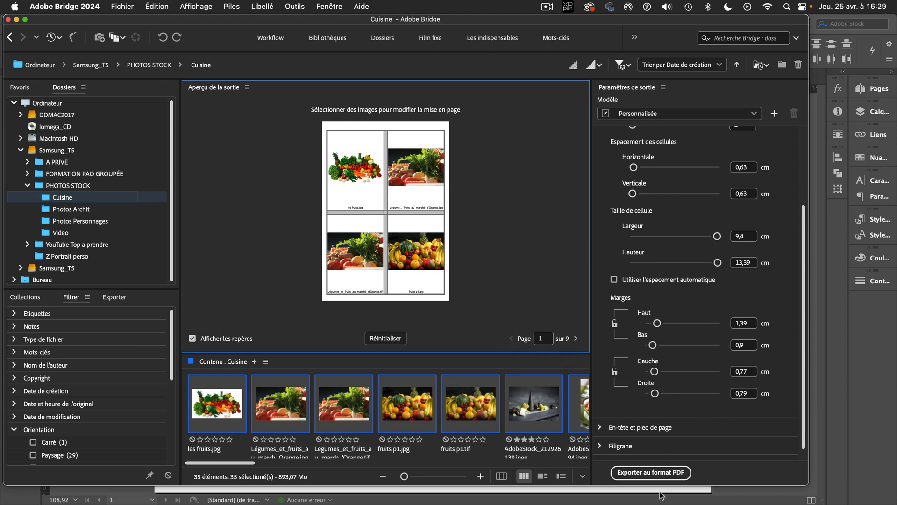
# Export the contact sheet as a PDF named Sans titre to the Samsung_T5 drive
pyautogui.click(666, 475)
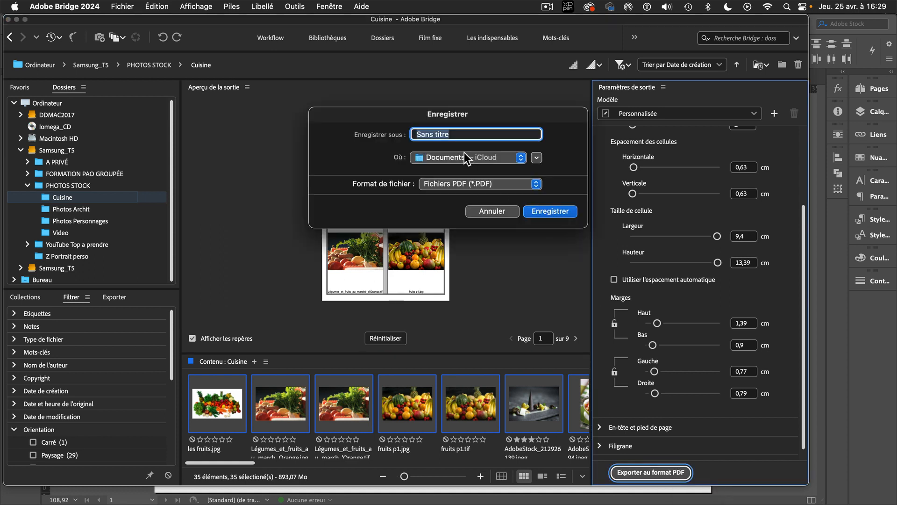
pyautogui.click(468, 159)
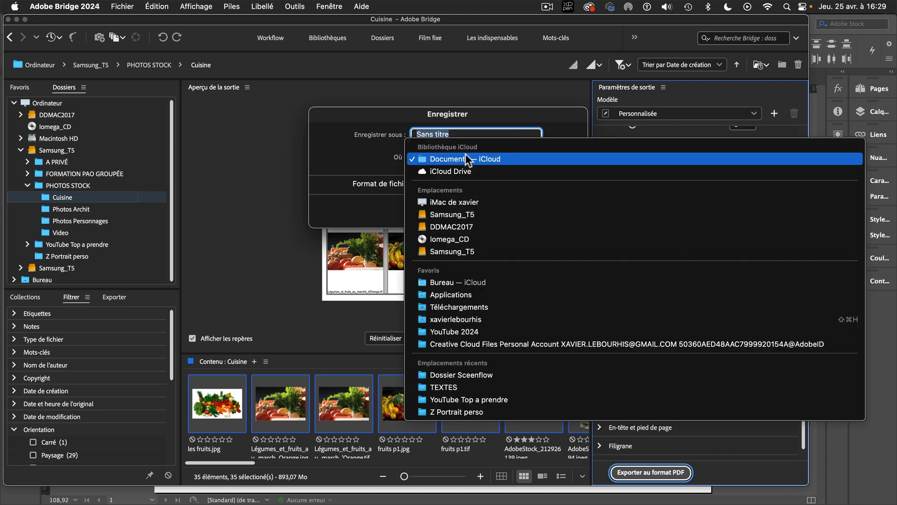
pyautogui.click(472, 214)
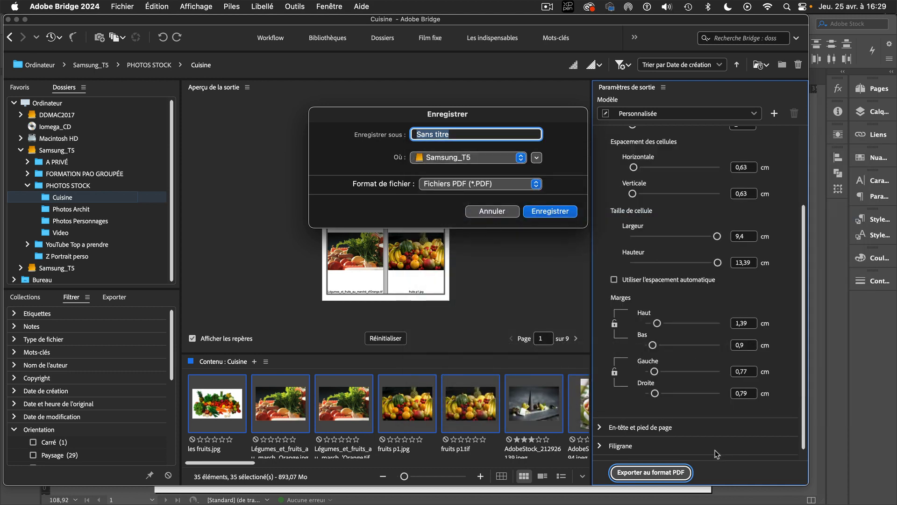
pyautogui.click(564, 211)
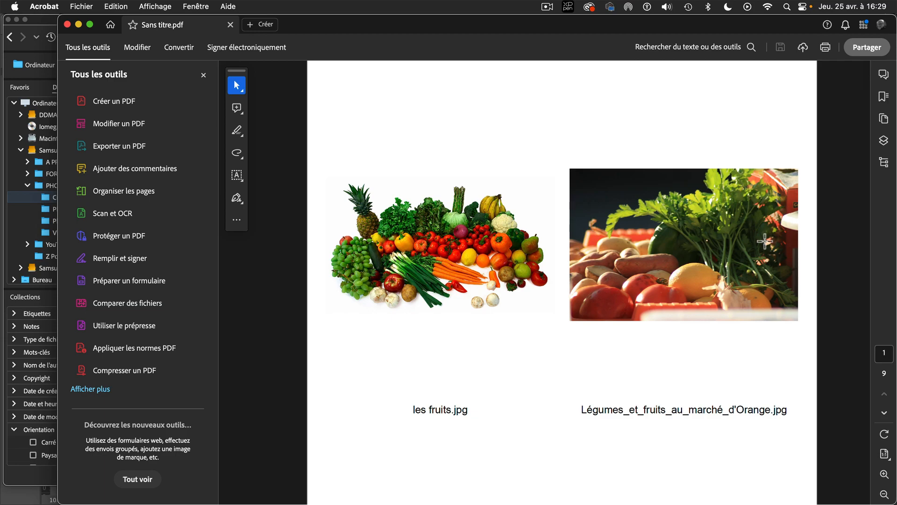
# Look over the images and captions in the exported Sans titre.pdf in Acrobat, and close the file
pyautogui.scroll(-10, 763, 240)
pyautogui.scroll(-20, 763, 240)
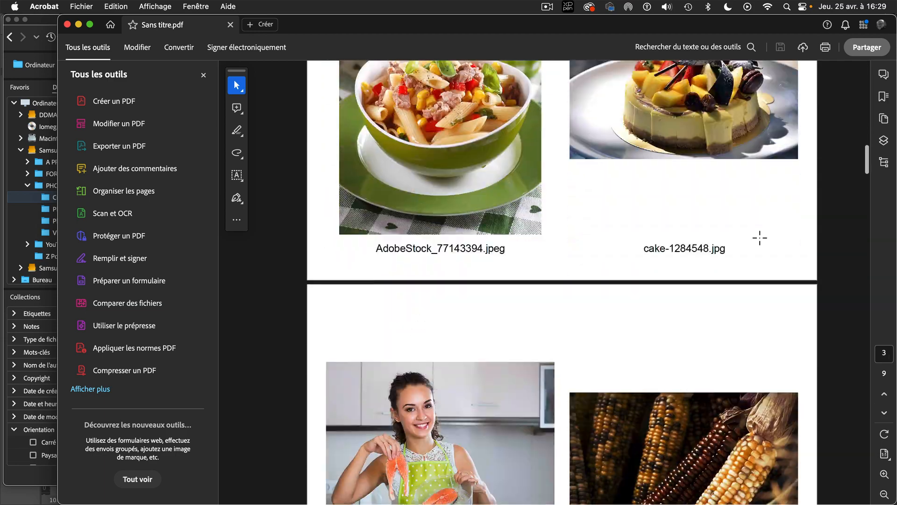
pyautogui.scroll(-10, 760, 238)
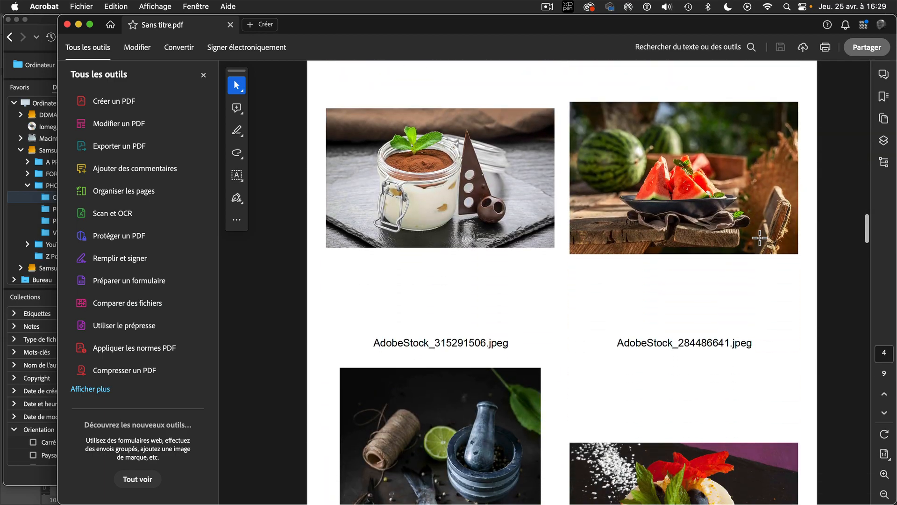
pyautogui.scroll(-3, 760, 238)
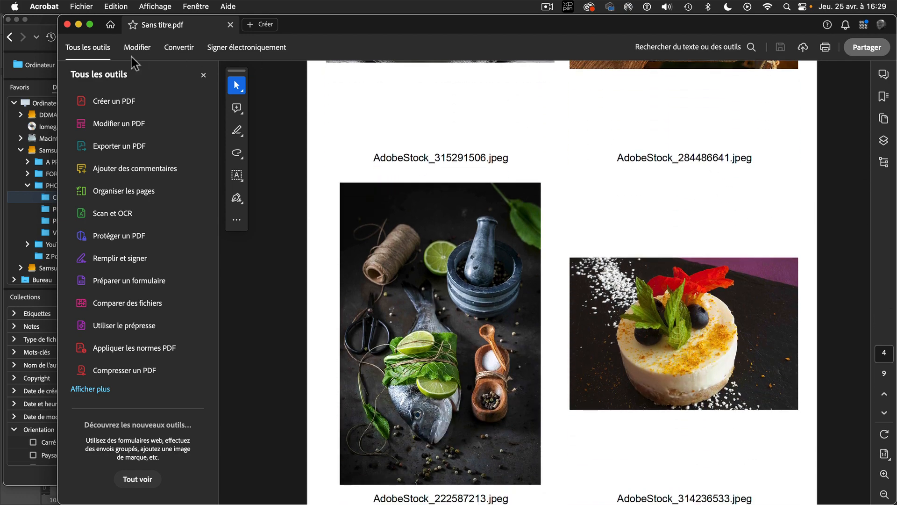
pyautogui.click(66, 25)
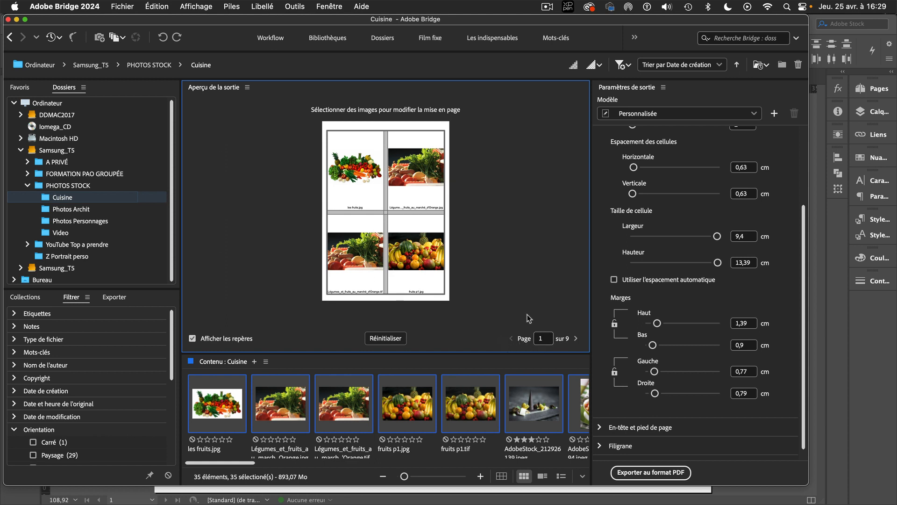
# Return to the Les indispensables workspace and show the contents of the PHOTOS STOCK folder
pyautogui.click(497, 40)
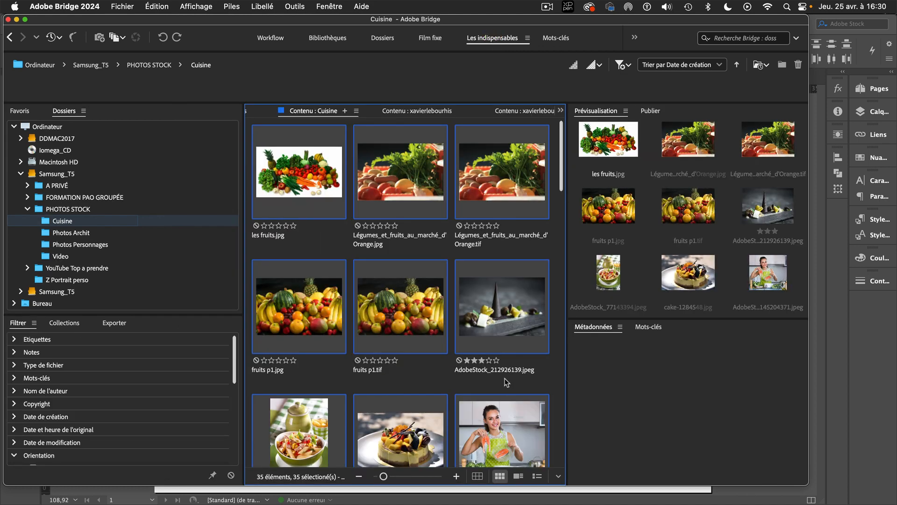
pyautogui.click(506, 313)
pyautogui.click(71, 209)
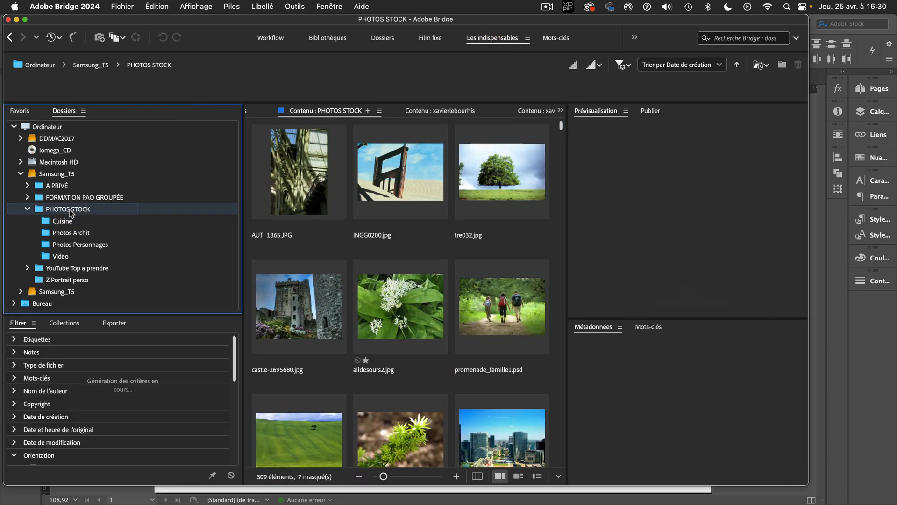
# Examine Photoshop's Planche Contact II options for INGG0200.jpg, cancel without creating a sheet, and switch back to Bridge
pyautogui.click(423, 193)
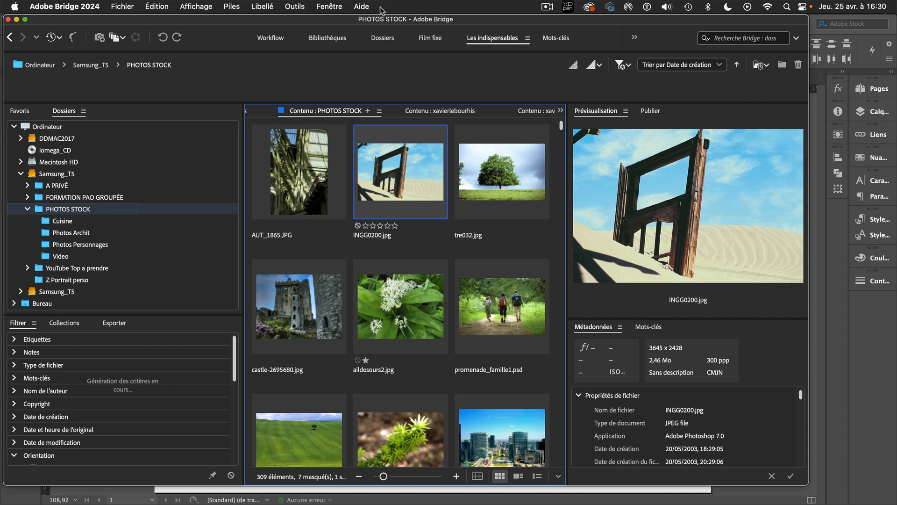
pyautogui.click(290, 5)
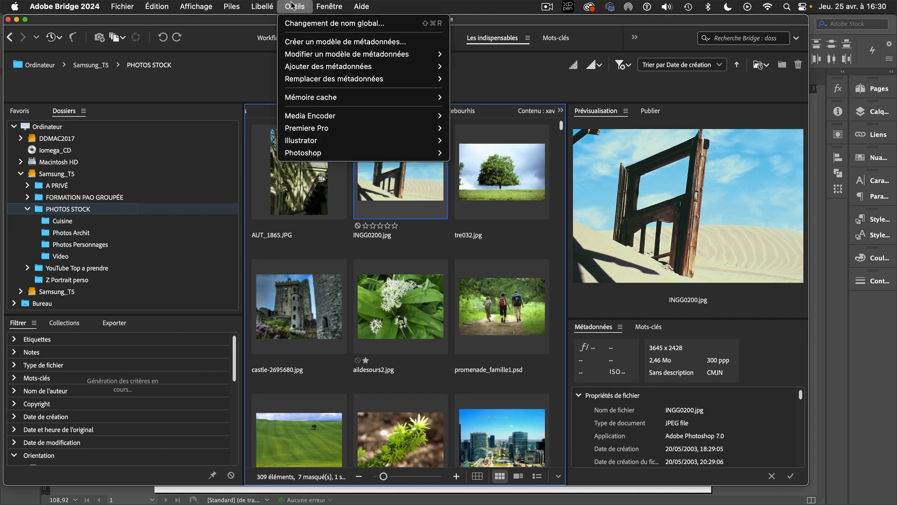
pyautogui.moveTo(329, 155)
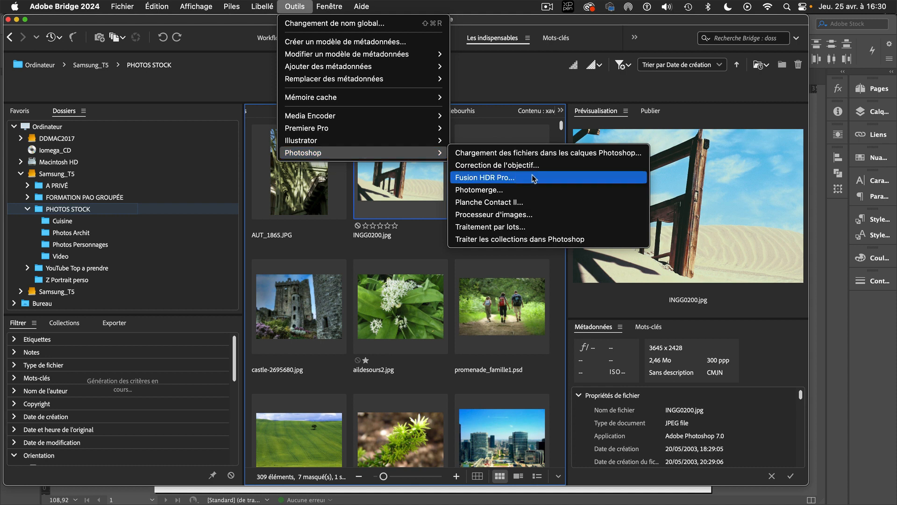
pyautogui.click(502, 203)
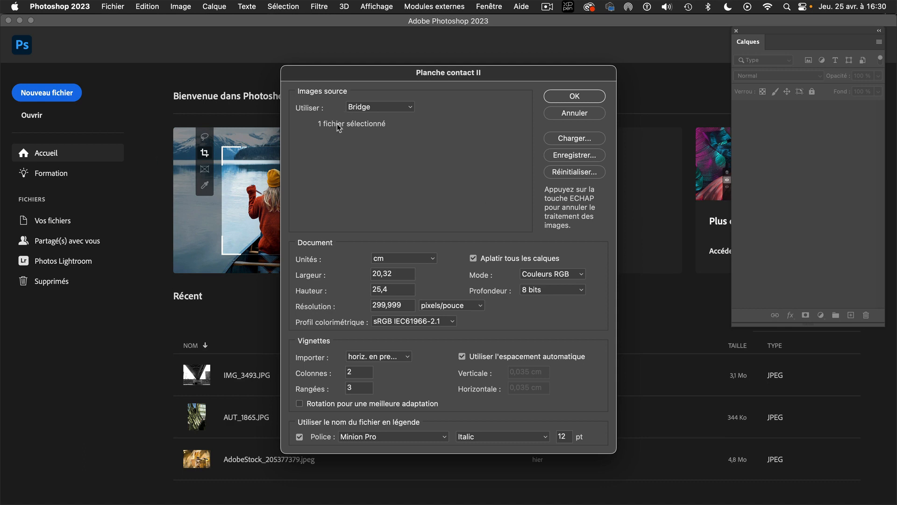
pyautogui.click(585, 114)
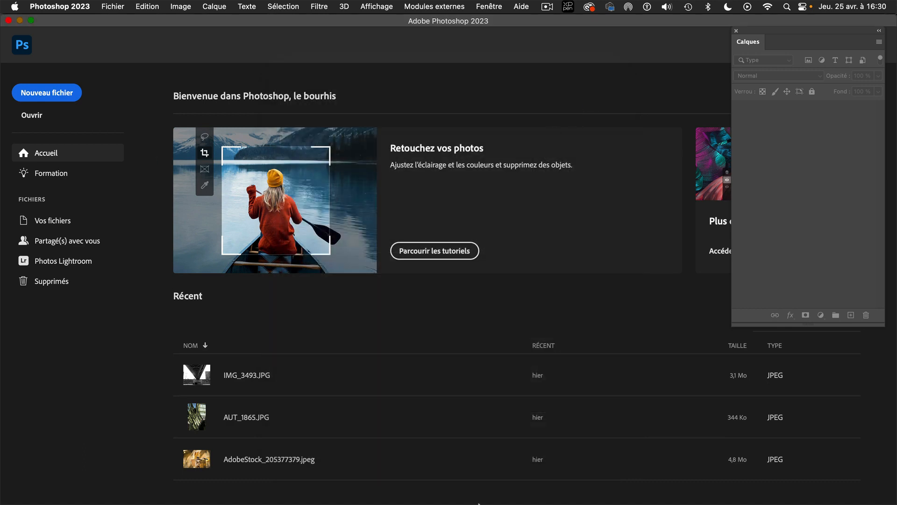
pyautogui.click(488, 479)
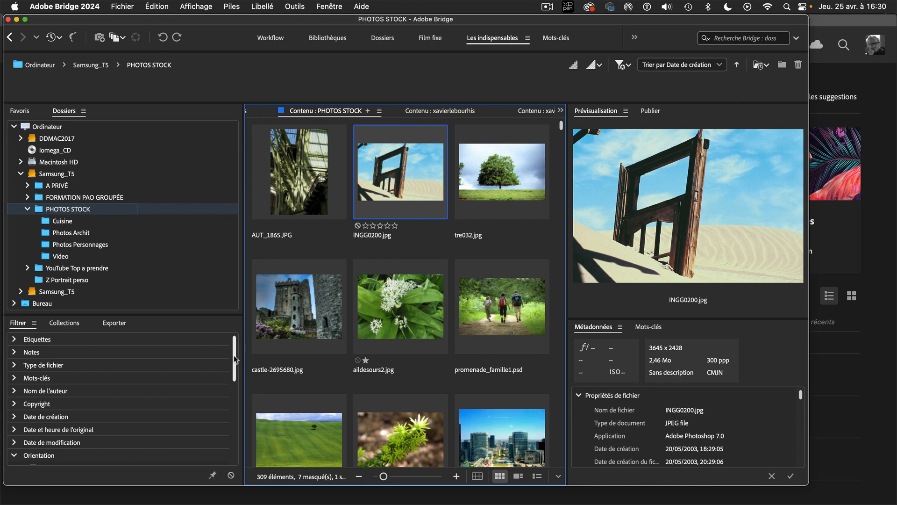
# Filter PHOTOS STOCK to Portrait orientation and select AdobeStock_409374749.jpeg, the woman on a pink background
pyautogui.moveTo(234, 361); pyautogui.dragTo(234, 407)
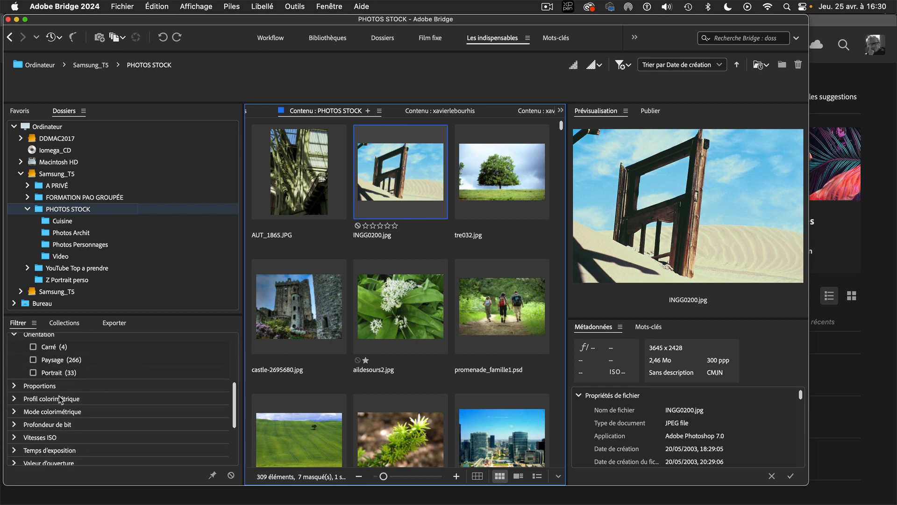
pyautogui.click(33, 373)
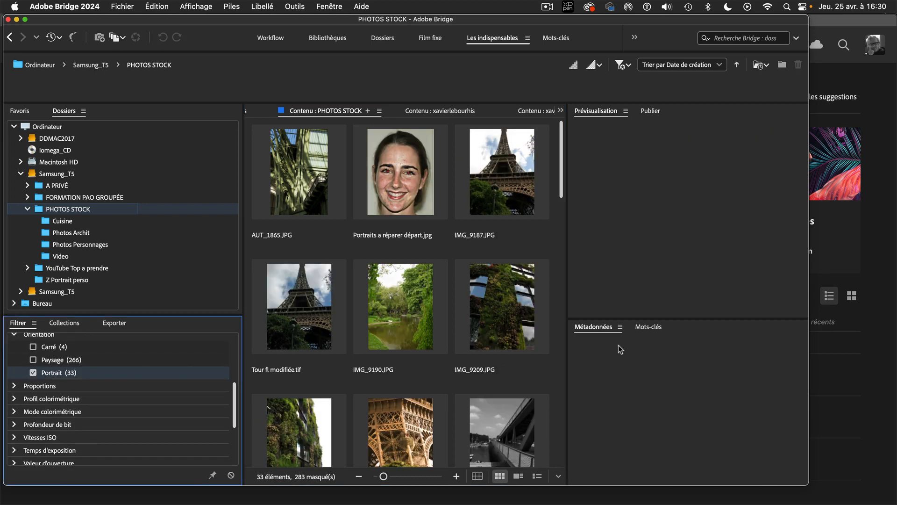
pyautogui.moveTo(562, 170); pyautogui.dragTo(563, 335)
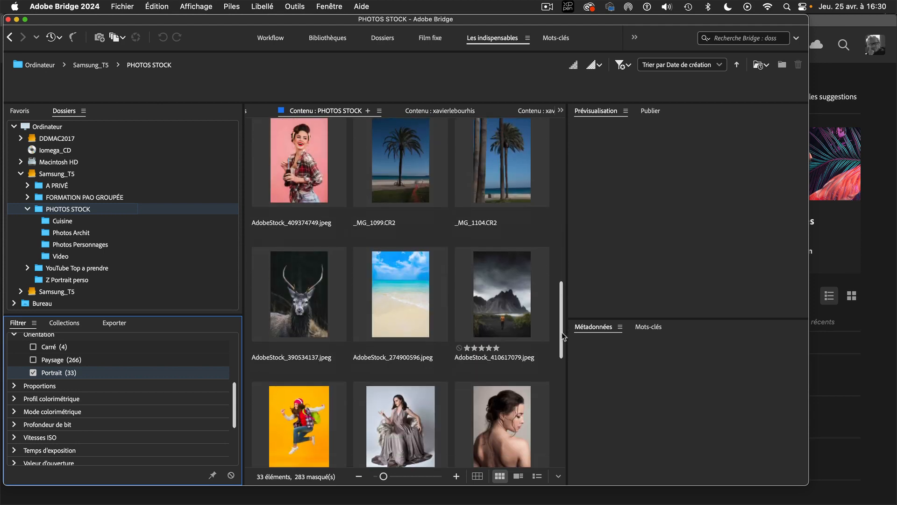
pyautogui.click(320, 168)
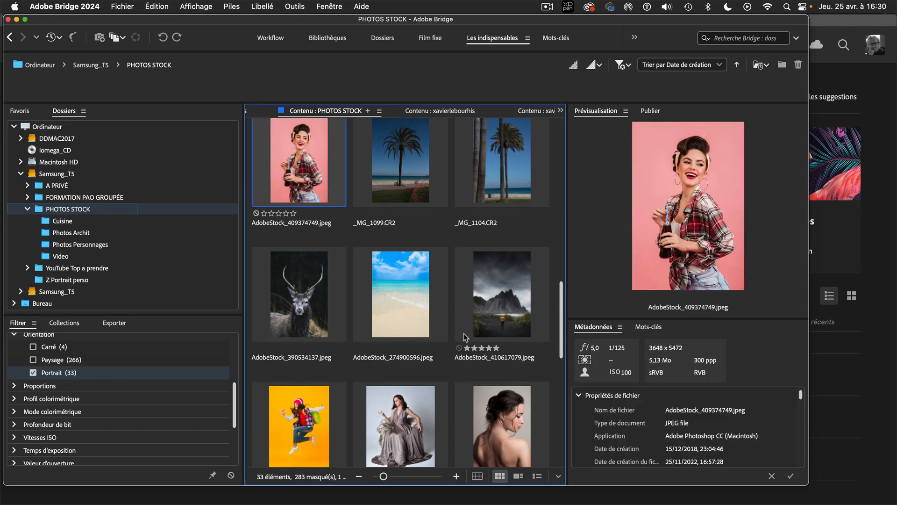
# Add _MG_1104.CR2, AdobeStock_410617079.jpeg, Portrait de femme.tif, AdobeStock_330029635.jpeg, Adobe stock Brune.tif and AdobeStock_488432700.jpeg to the selection
pyautogui.keyDown('super'); pyautogui.click(510, 201); pyautogui.keyUp('super')
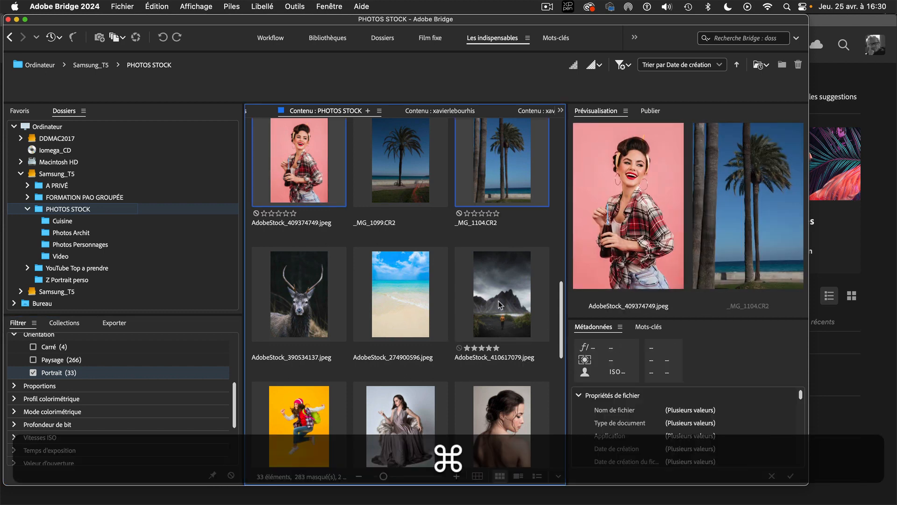
pyautogui.keyDown('super'); pyautogui.click(512, 320); pyautogui.keyUp('super')
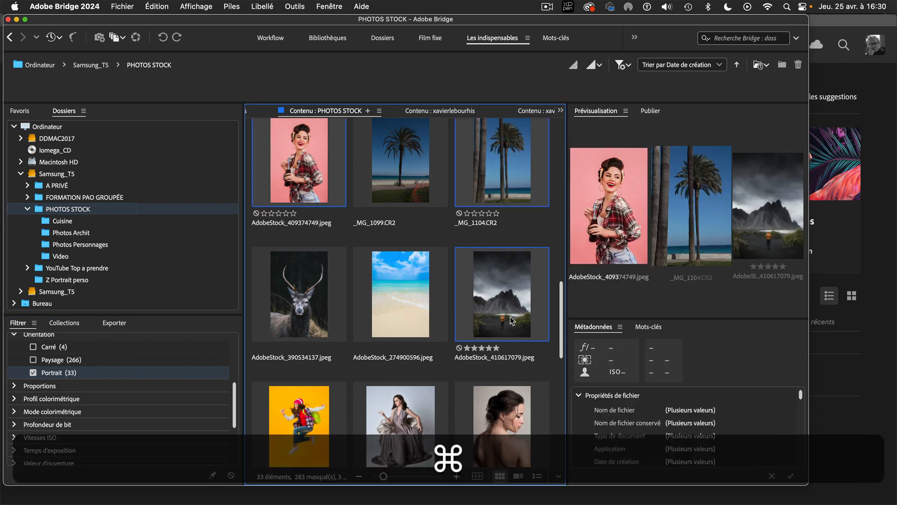
pyautogui.keyDown('super'); pyautogui.click(513, 451); pyautogui.keyUp('super')
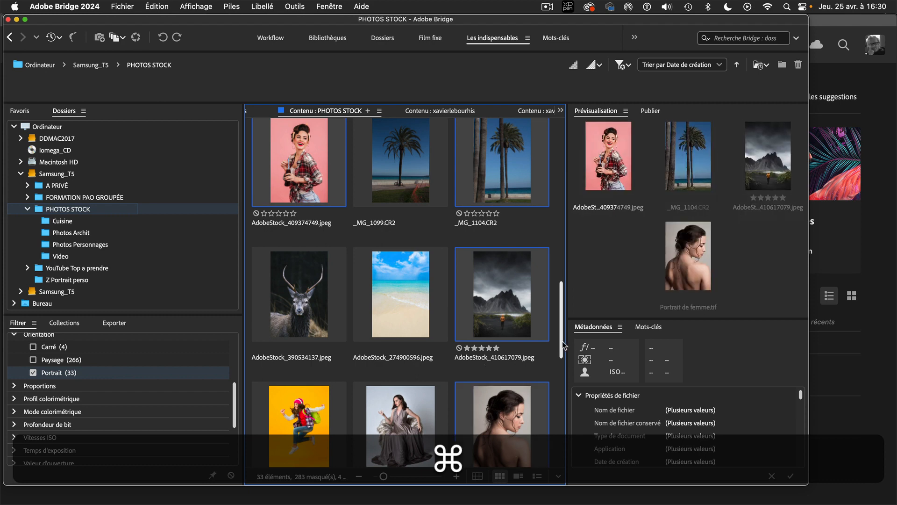
pyautogui.scroll(-5, 480, 307)
pyautogui.keyDown('super'); pyautogui.click(401, 220); pyautogui.keyUp('super')
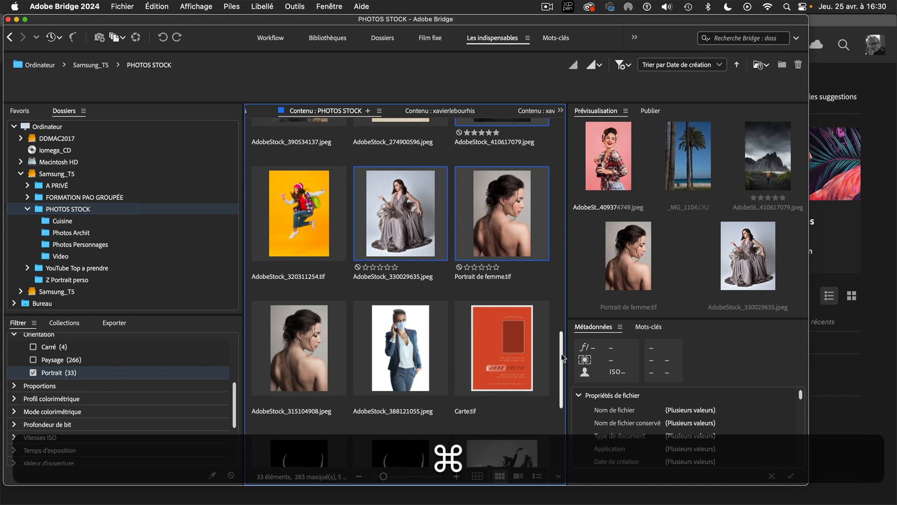
pyautogui.moveTo(562, 374); pyautogui.dragTo(564, 430)
pyautogui.keyDown('super'); pyautogui.click(322, 393); pyautogui.keyUp('super')
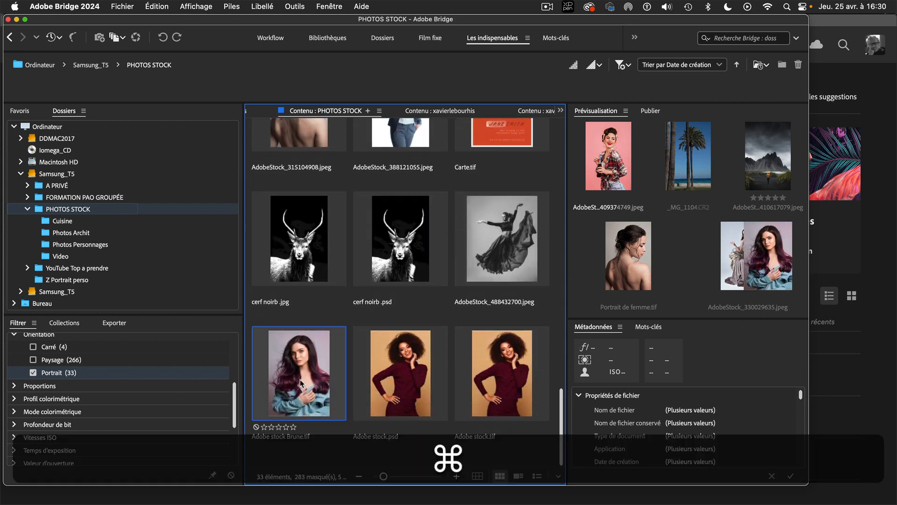
pyautogui.keyDown('super'); pyautogui.click(514, 255); pyautogui.keyUp('super')
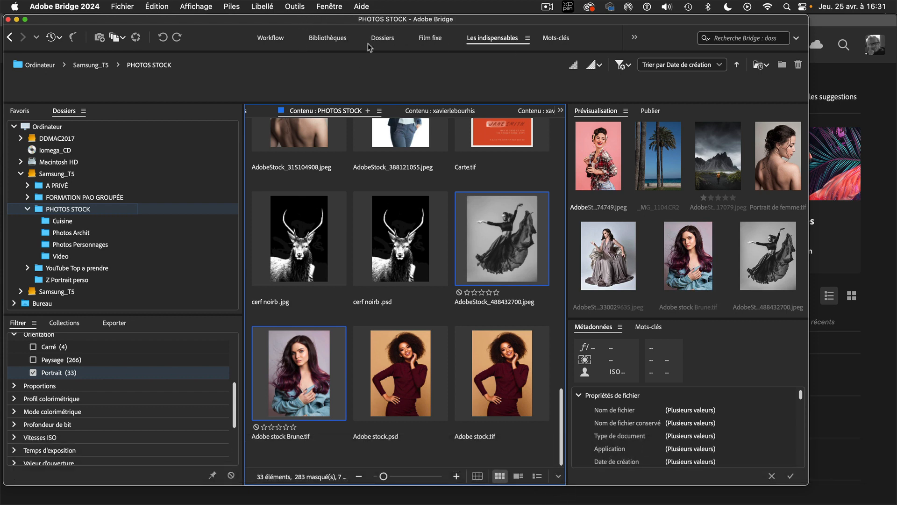
# Open Photoshop's Planche Contact II for the seven selected images and look through the caption fonts, keeping Minion Pro
pyautogui.click(296, 6)
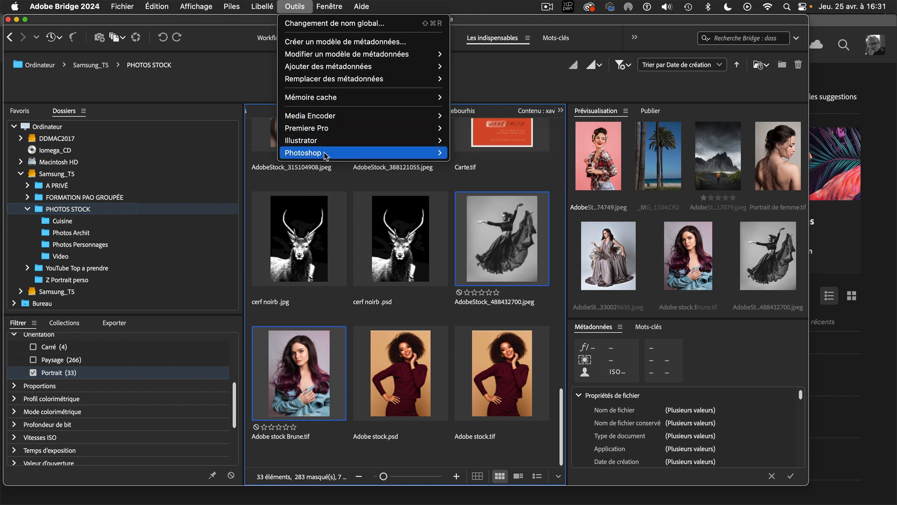
pyautogui.moveTo(326, 156)
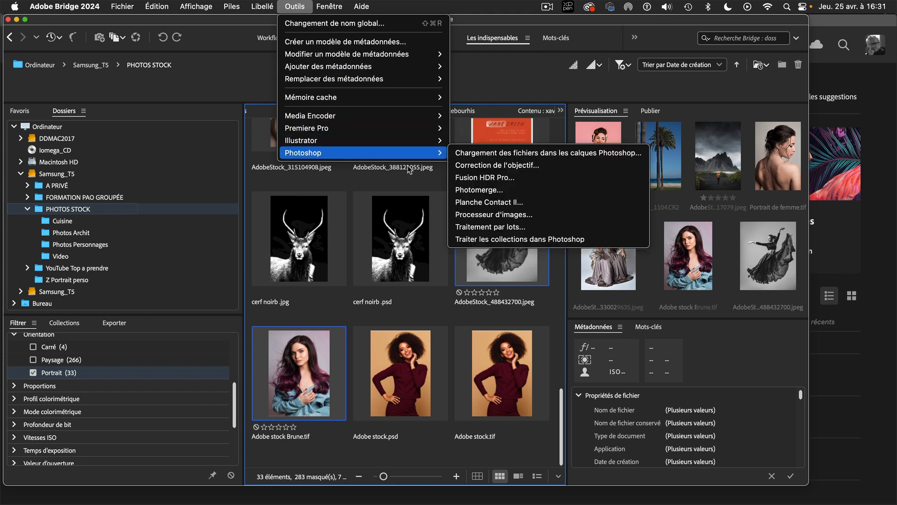
pyautogui.click(522, 203)
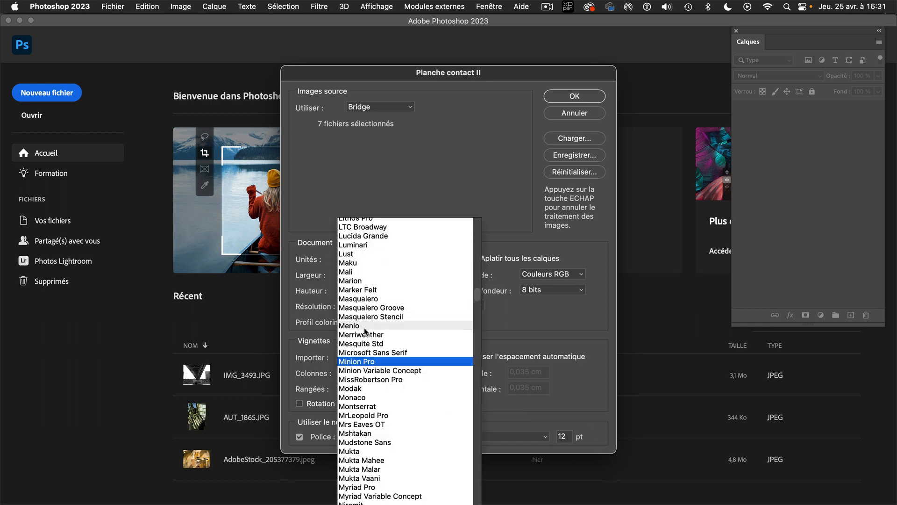
pyautogui.click(596, 386)
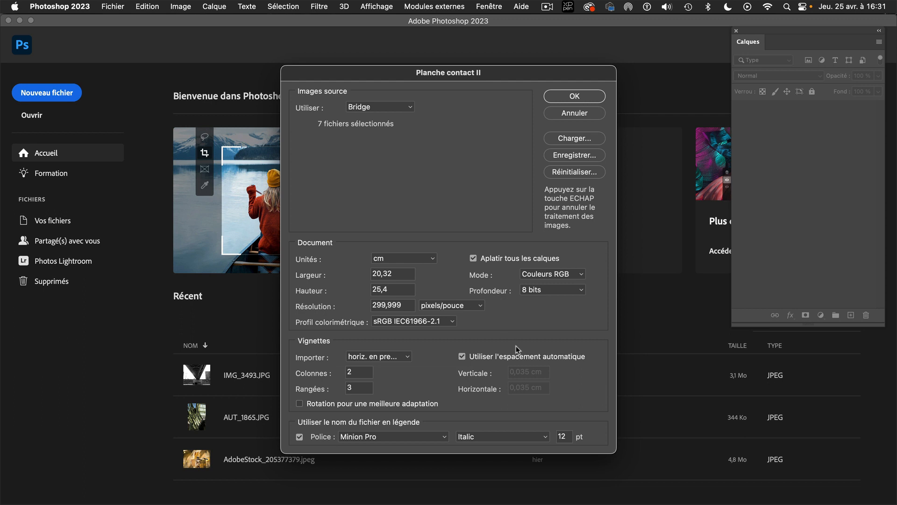
# Try pixels/cm as the contact sheet's resolution unit, and switch back to pixels/pouce
pyautogui.click(449, 305)
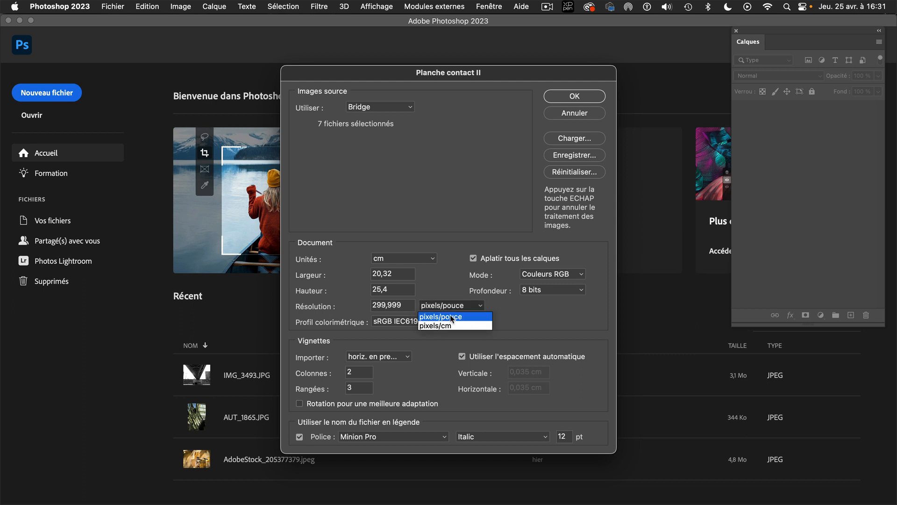
pyautogui.click(445, 325)
pyautogui.click(449, 306)
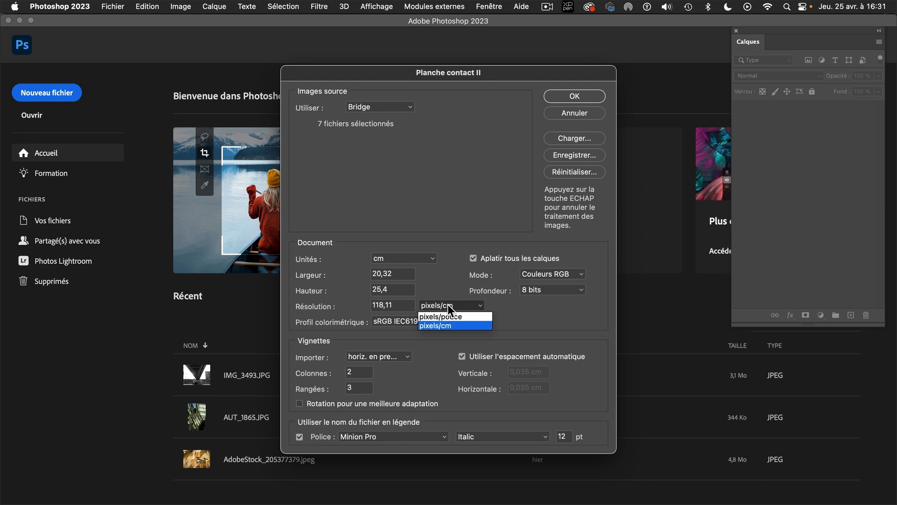
pyautogui.click(448, 313)
pyautogui.click(447, 310)
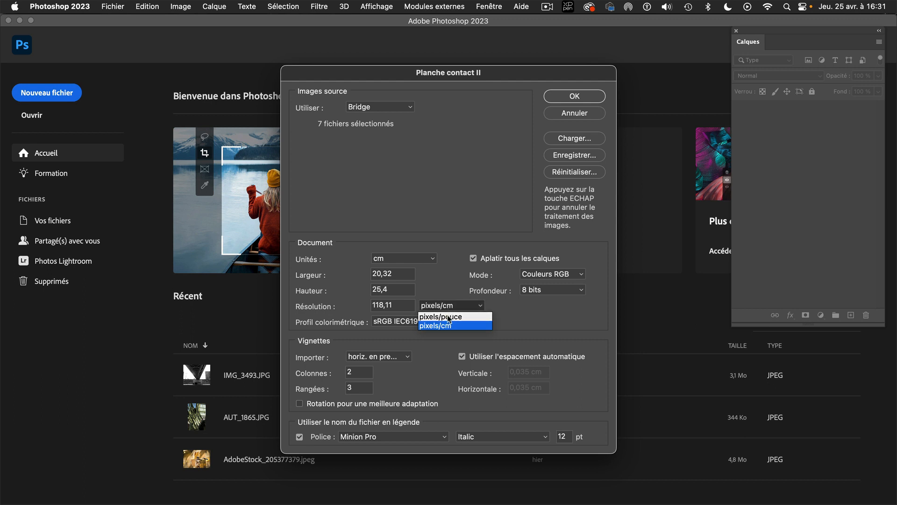
pyautogui.click(449, 316)
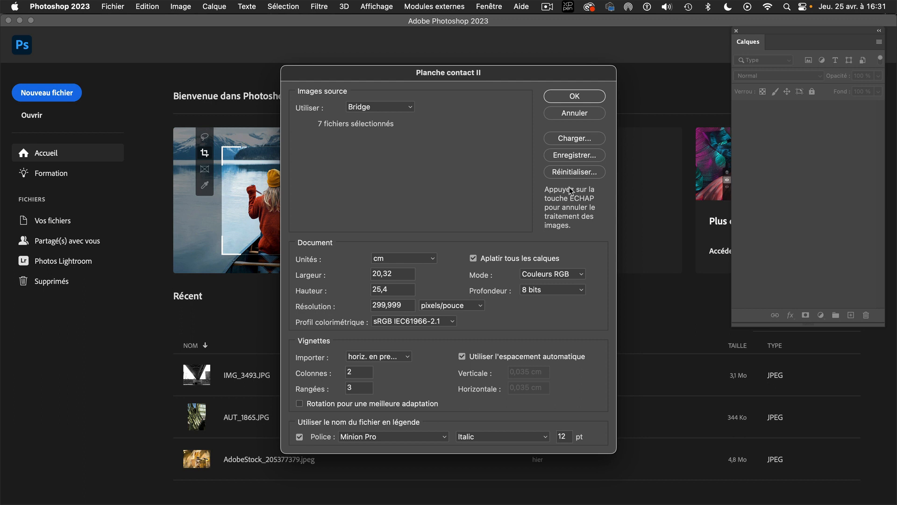
# Generate the contact sheets from the selected images, and close Planche contact-001 and Planche contact-002 without saving
pyautogui.click(588, 97)
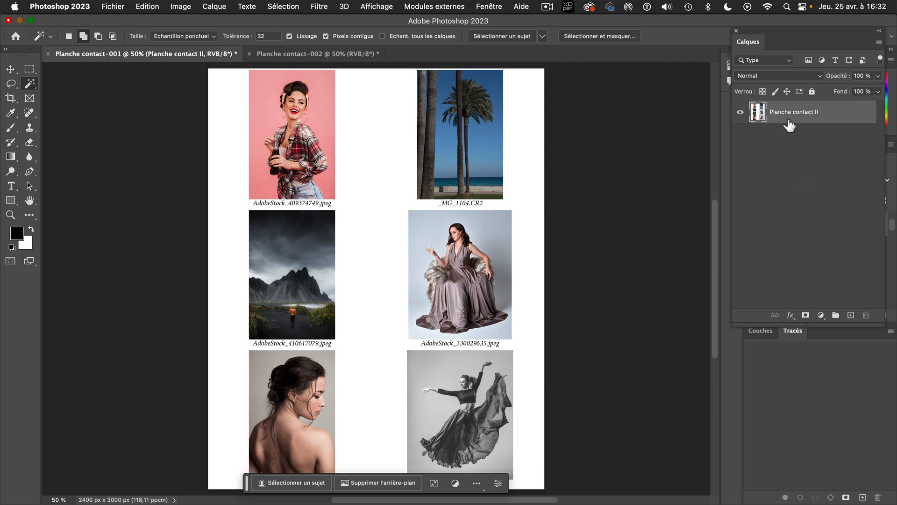
pyautogui.moveTo(788, 124)
pyautogui.press('super+w')
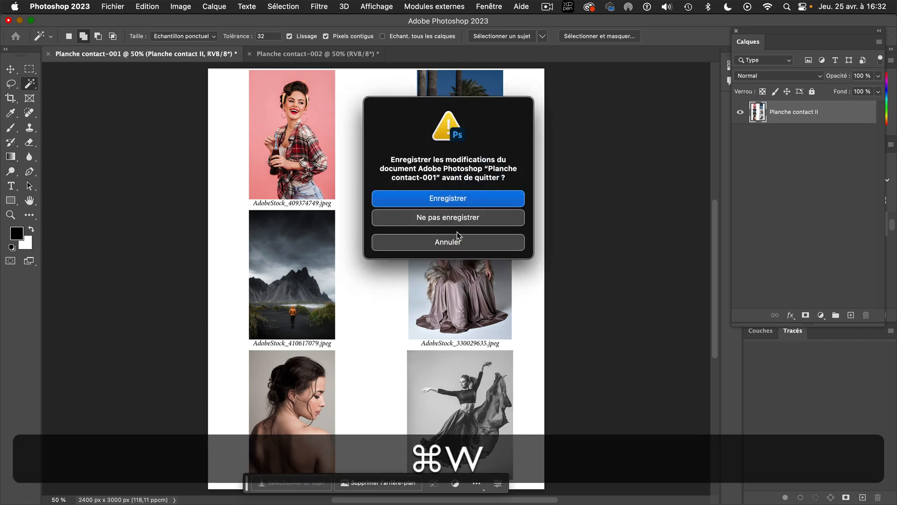
pyautogui.click(460, 220)
pyautogui.press('super+w')
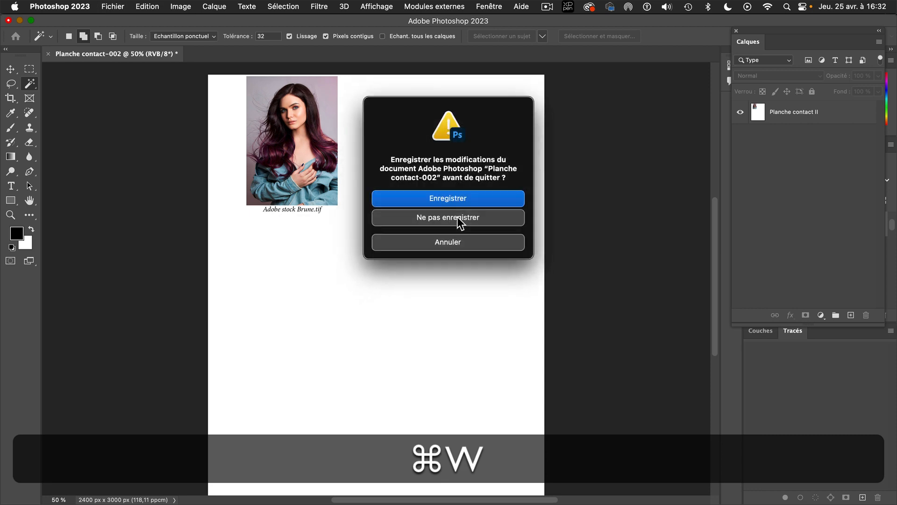
pyautogui.click(457, 217)
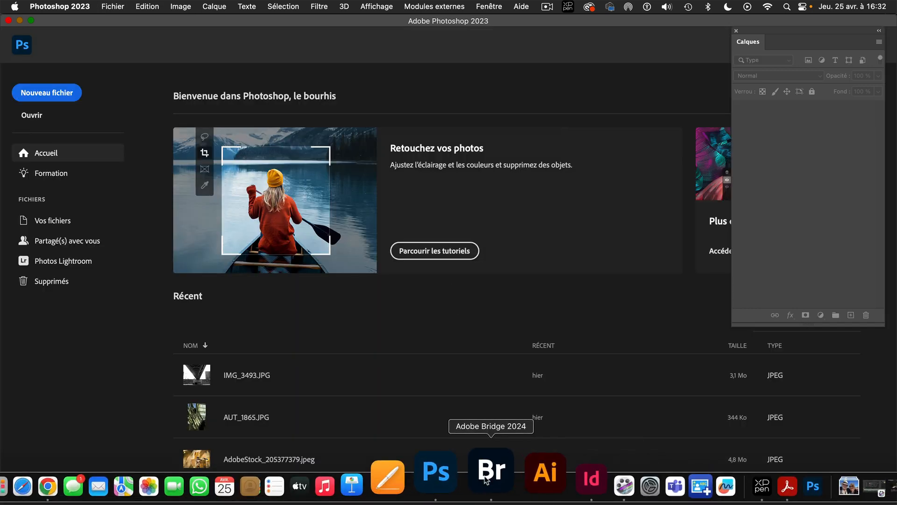
# Switch back to Bridge and remove the Portrait orientation filter from the PHOTOS STOCK folder
pyautogui.click(486, 480)
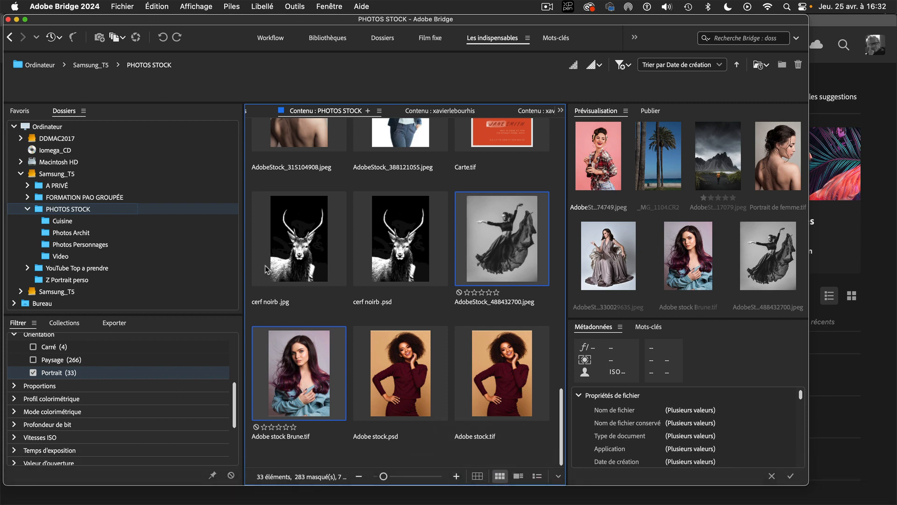
pyautogui.click(33, 373)
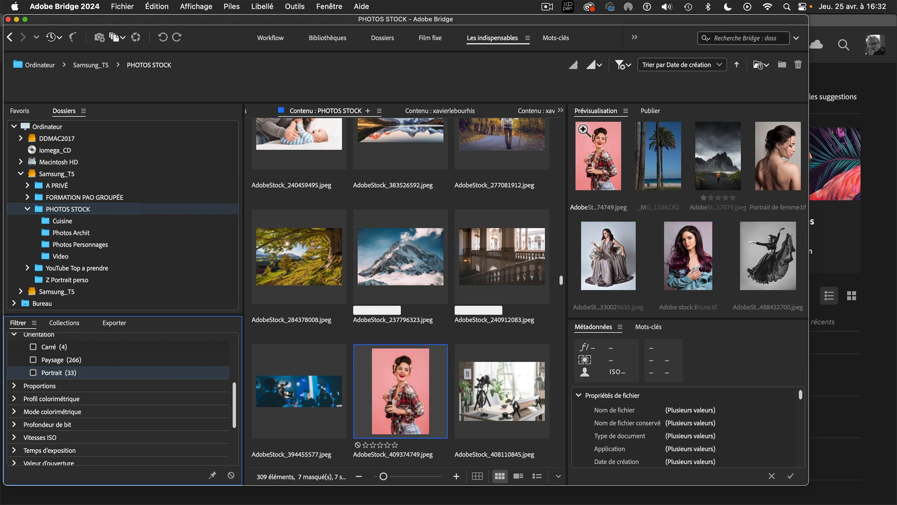
pyautogui.click(295, 6)
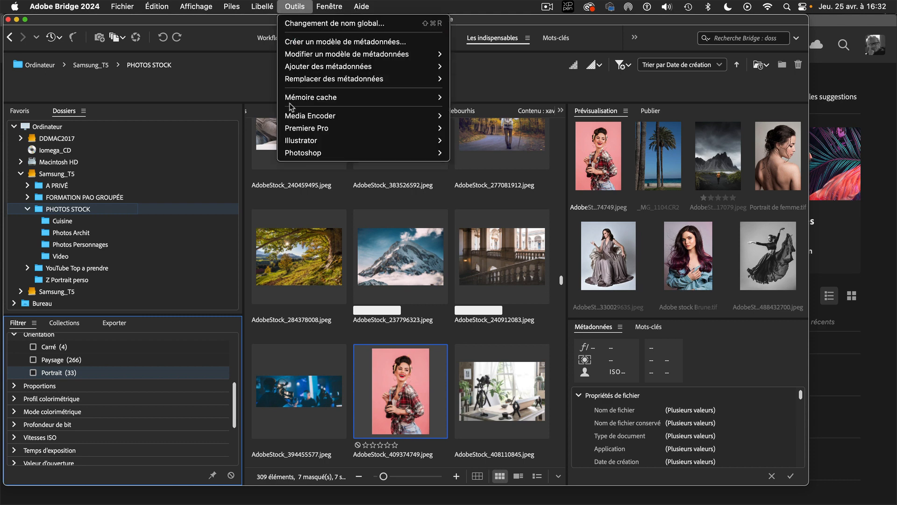
pyautogui.moveTo(302, 153)
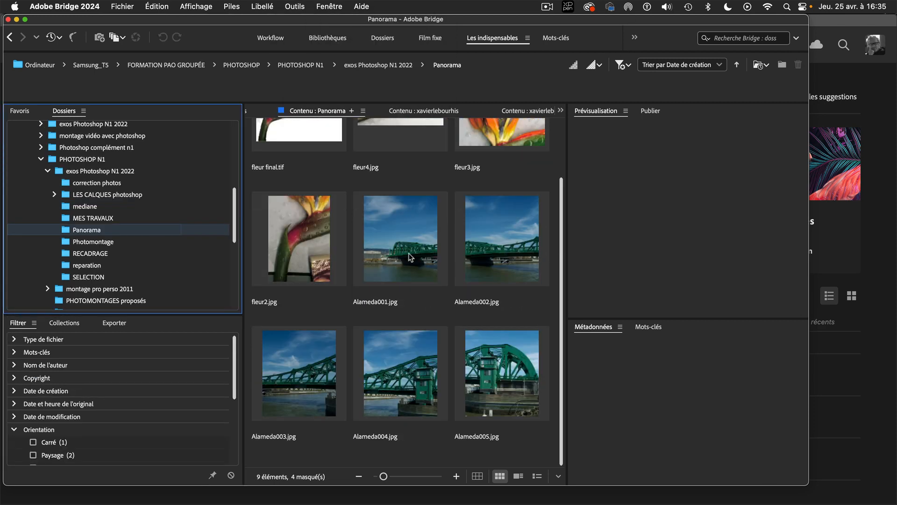
# Select Alameda001.jpg through Alameda005.jpg in the Panorama folder and send them to Photoshop's Photomerge
pyautogui.click(408, 256)
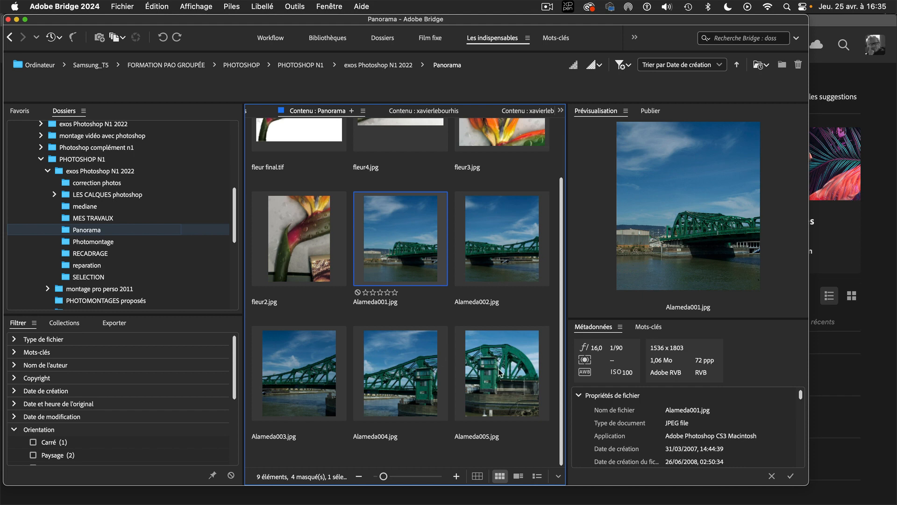
pyautogui.press('shift')
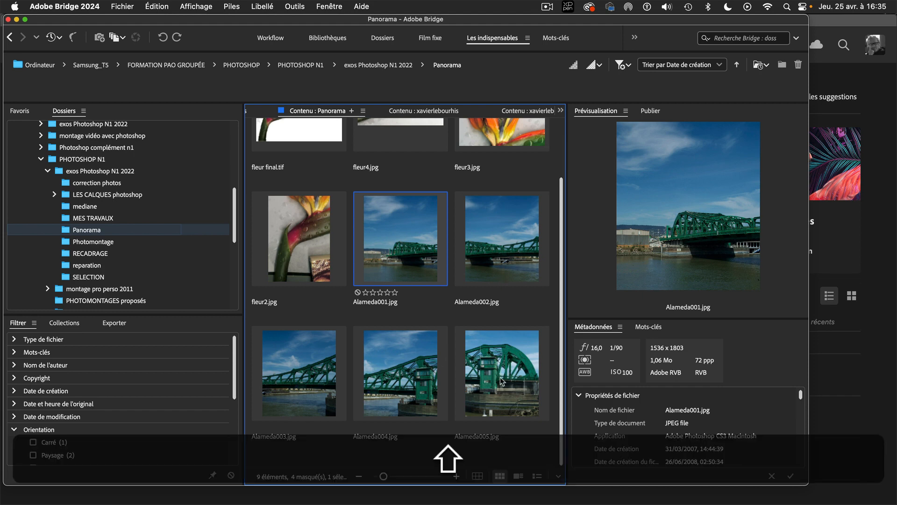
pyautogui.keyDown('shift'); pyautogui.click(501, 380); pyautogui.keyUp('shift')
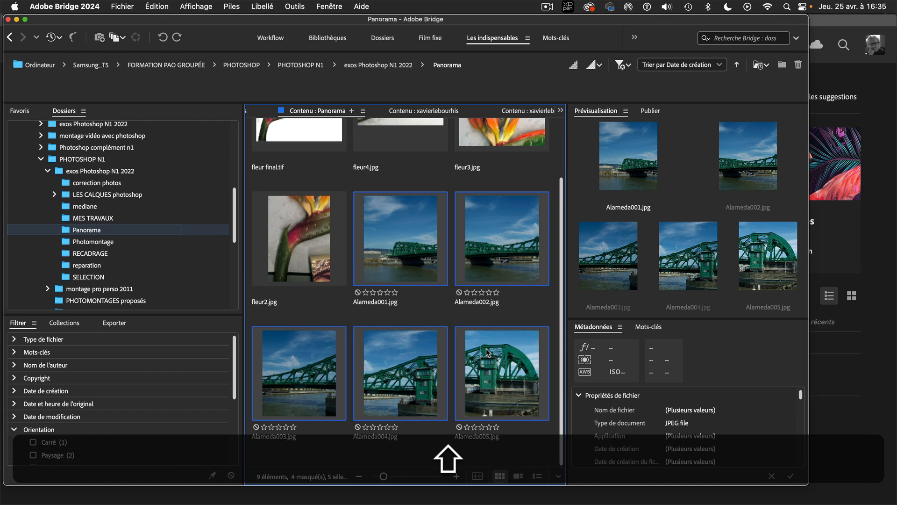
pyautogui.click(295, 6)
pyautogui.moveTo(341, 153)
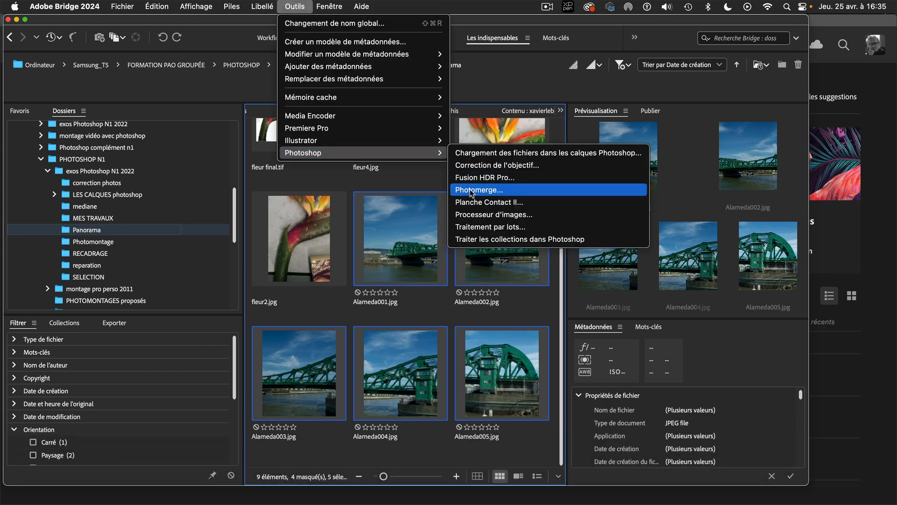
pyautogui.click(495, 190)
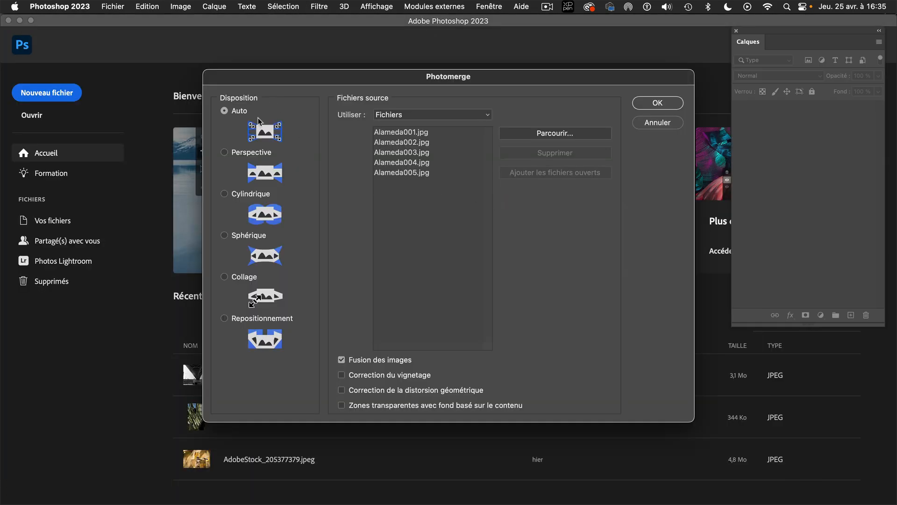
# Merge the five photos into a panorama with the Repositionnement layout and content-aware filling of transparent areas
pyautogui.click(234, 320)
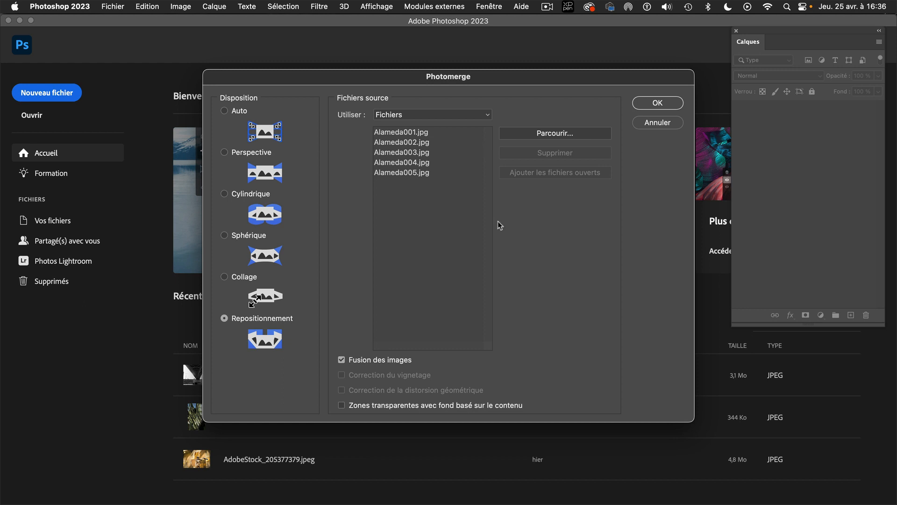
pyautogui.click(341, 405)
pyautogui.click(667, 102)
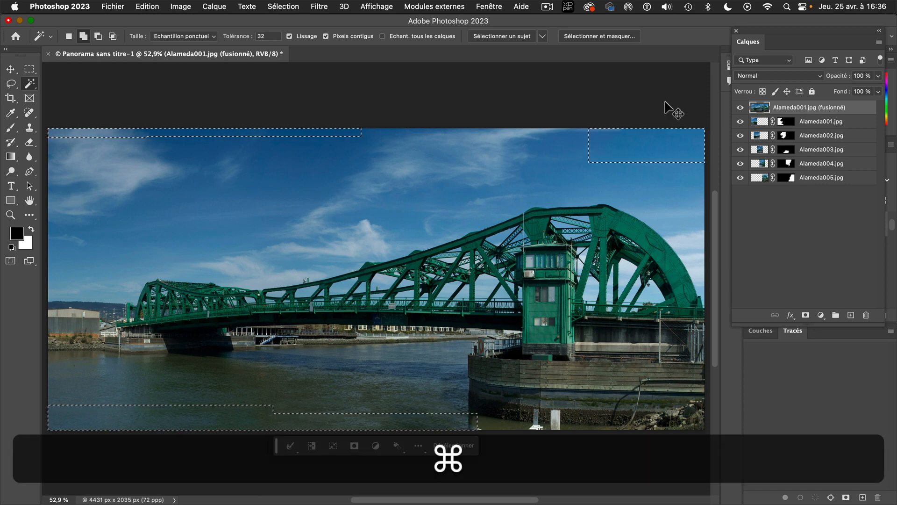
# Clear the panorama's selection and hide the five masked source layers, Alameda001.jpg to Alameda005.jpg
pyautogui.press('super+d')
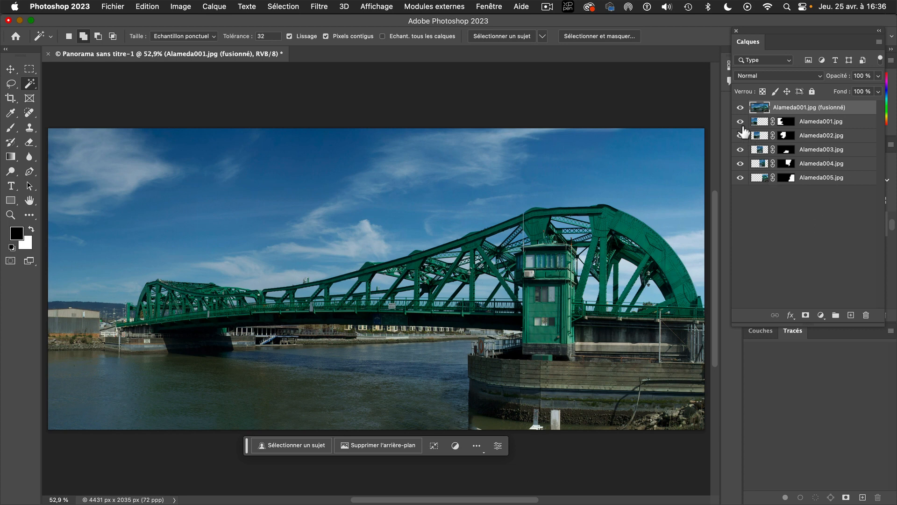
pyautogui.moveTo(741, 121); pyautogui.dragTo(744, 192)
# Close Panorama sans titre-1 without saving and switch back to Bridge
pyautogui.press('super+w')
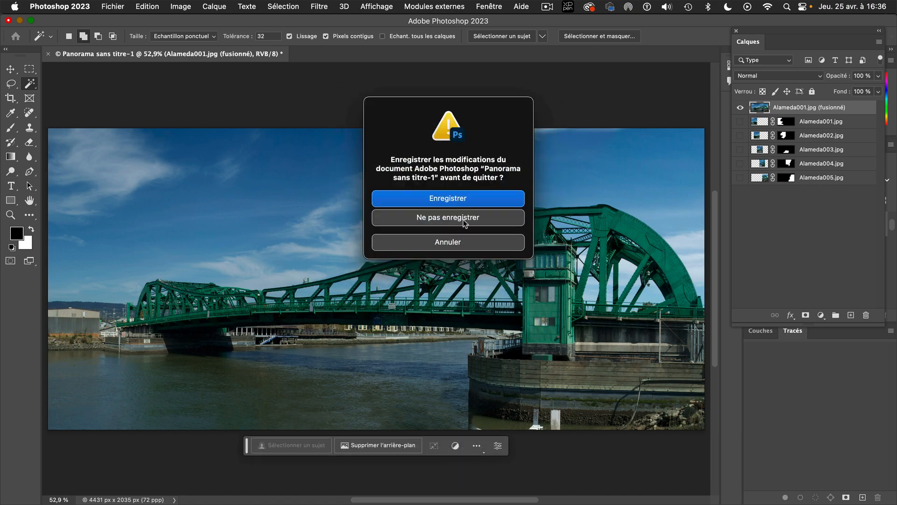
pyautogui.click(463, 218)
pyautogui.moveTo(463, 503)
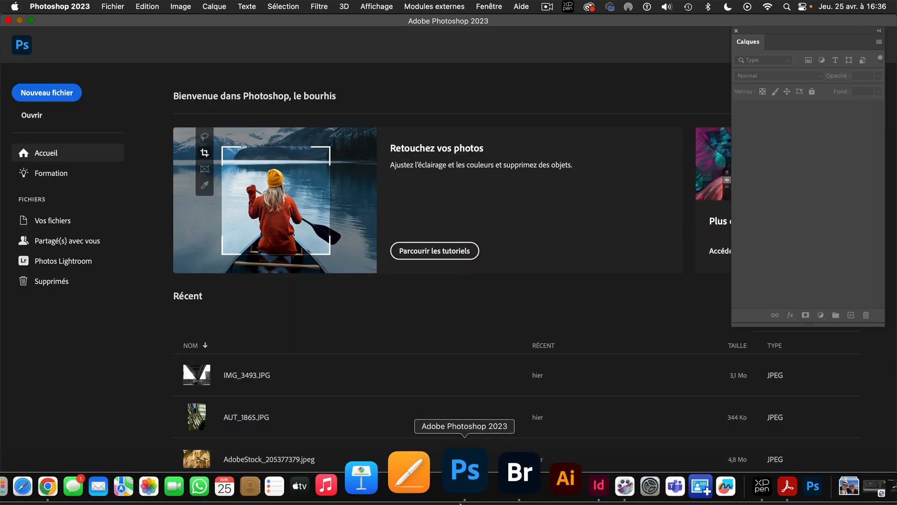
pyautogui.click(490, 488)
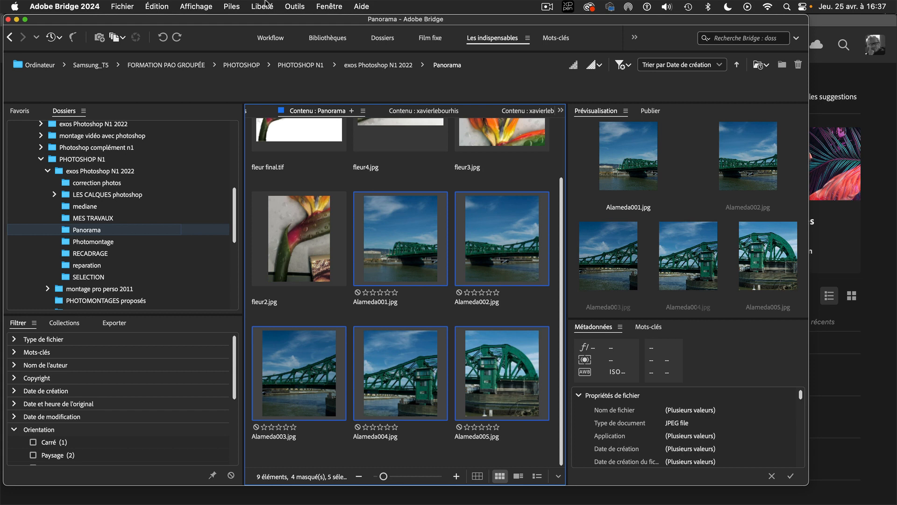
# Send the five selected Alameda photos to Photoshop's Photomerge and merge them with the Repositionnement layout, leaving content-aware filling off
pyautogui.click(293, 7)
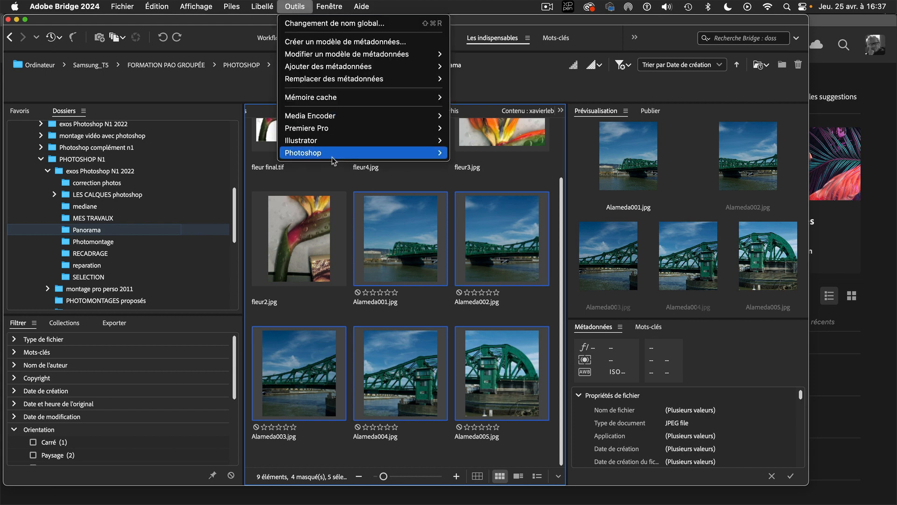
pyautogui.moveTo(334, 155)
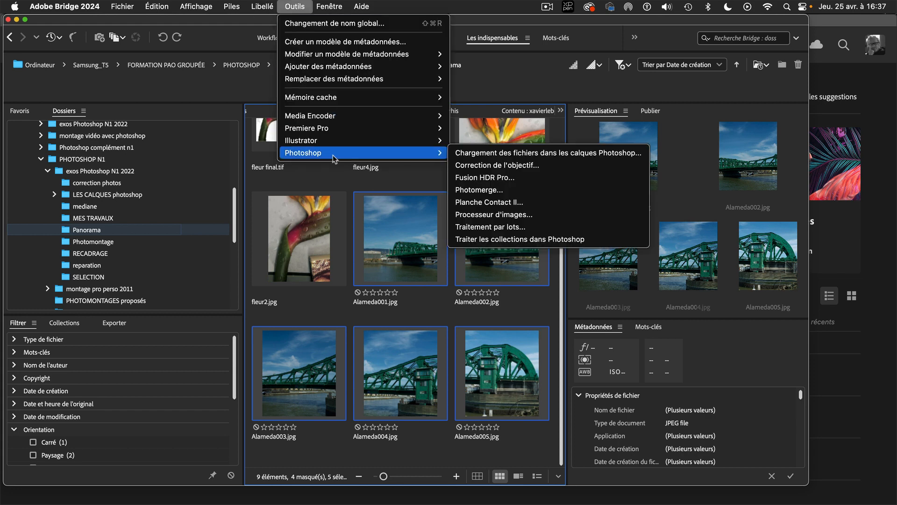
pyautogui.click(544, 190)
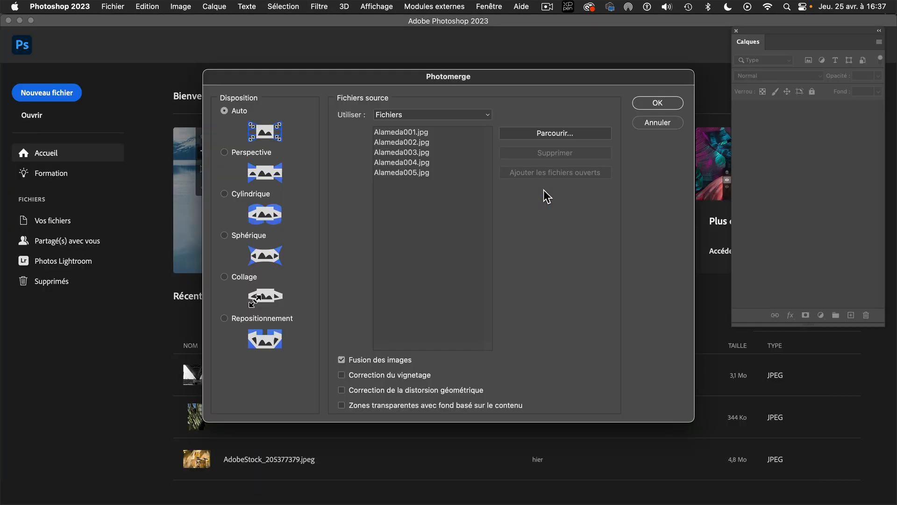
pyautogui.click(225, 318)
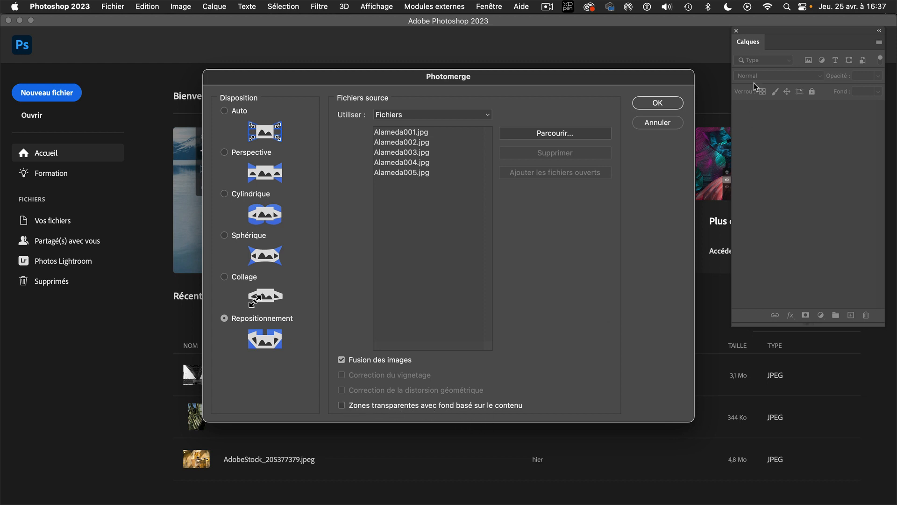
pyautogui.click(657, 103)
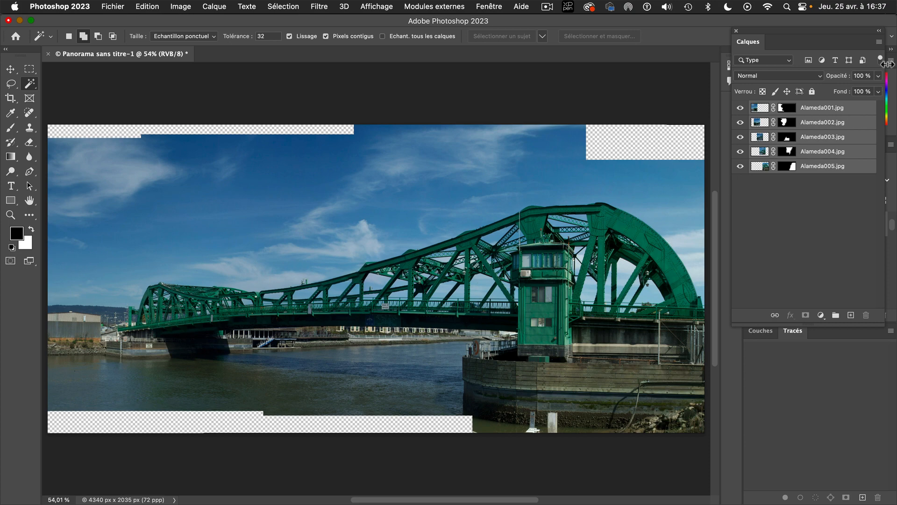
# Merge the five panorama layers into one and select all the transparent areas along its edges with the Magic Wand
pyautogui.click(879, 41)
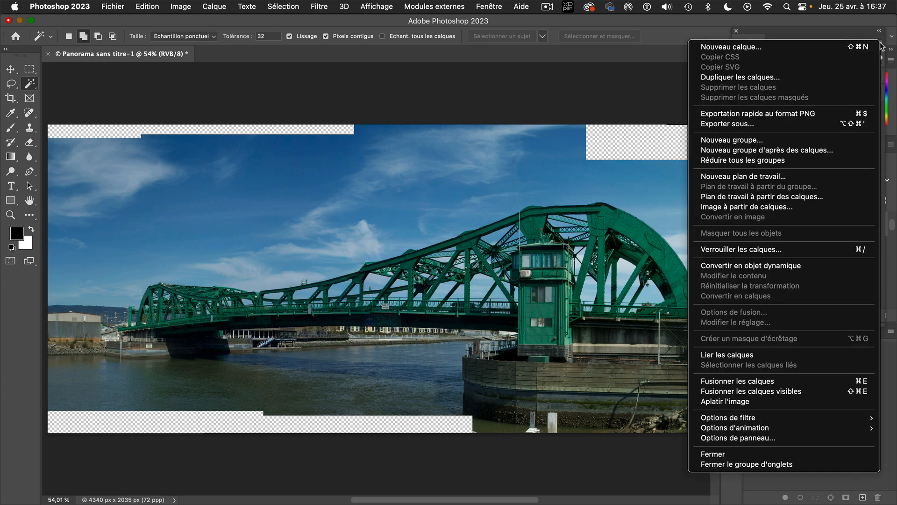
pyautogui.click(778, 386)
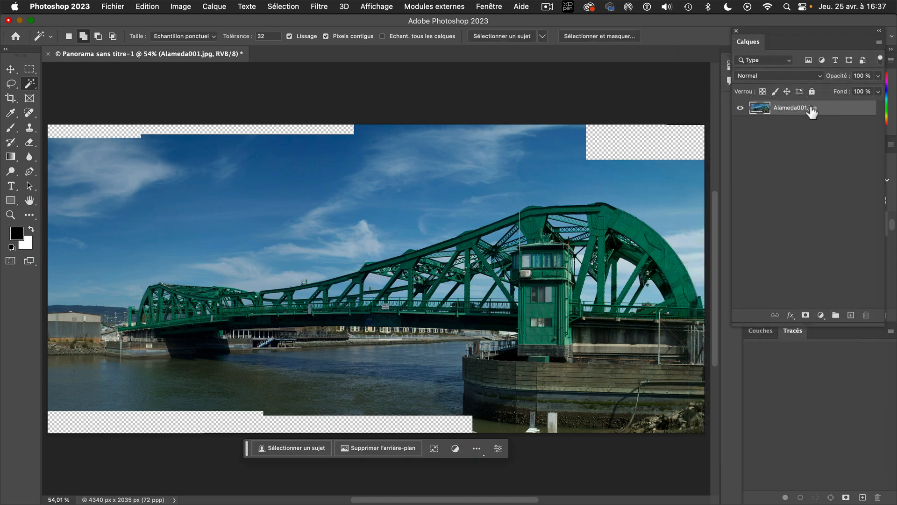
pyautogui.click(142, 131)
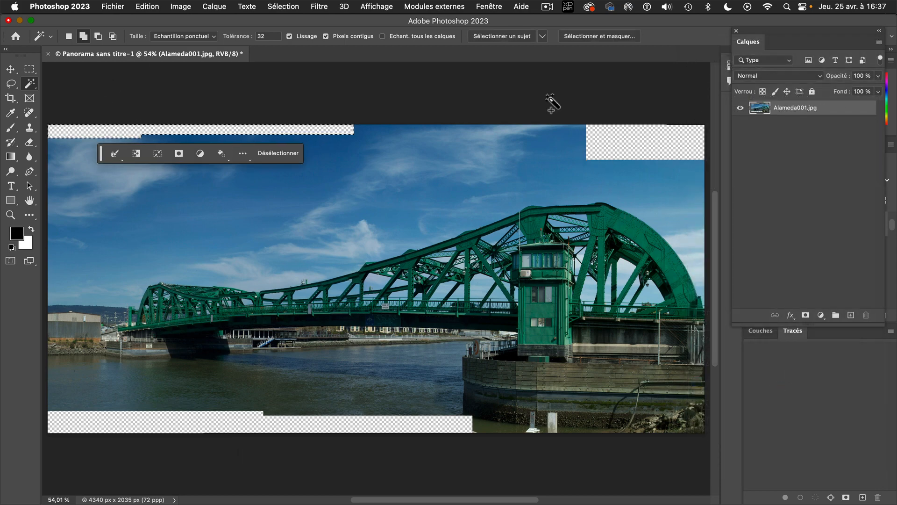
pyautogui.click(652, 155)
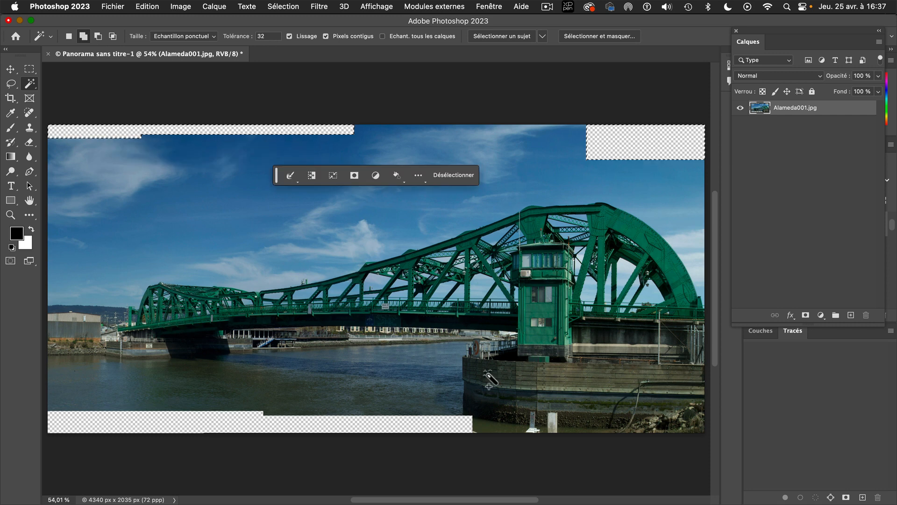
pyautogui.click(386, 427)
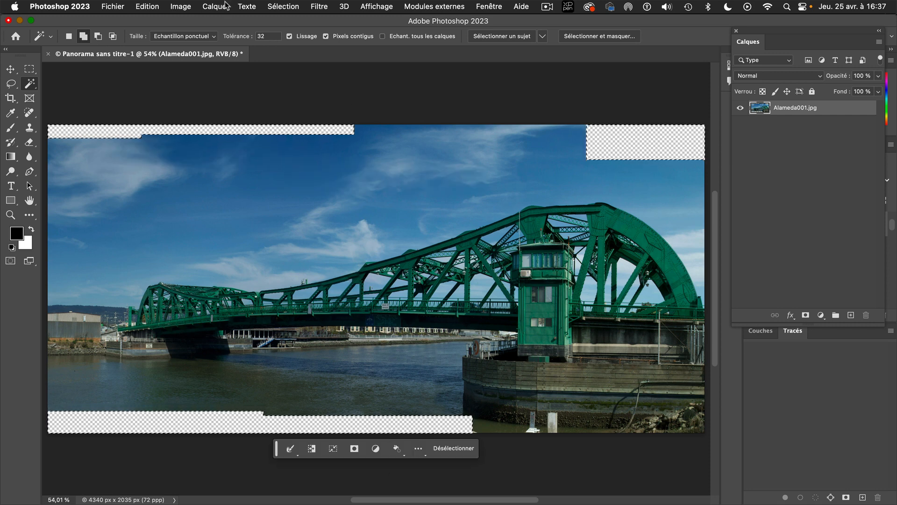
# Expand the selection of the transparent areas by 2 pixels
pyautogui.click(288, 7)
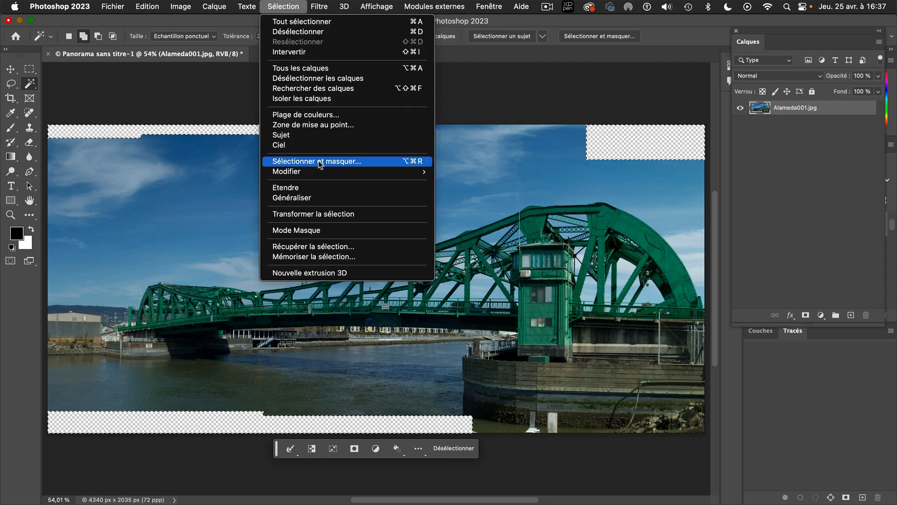
pyautogui.moveTo(318, 172)
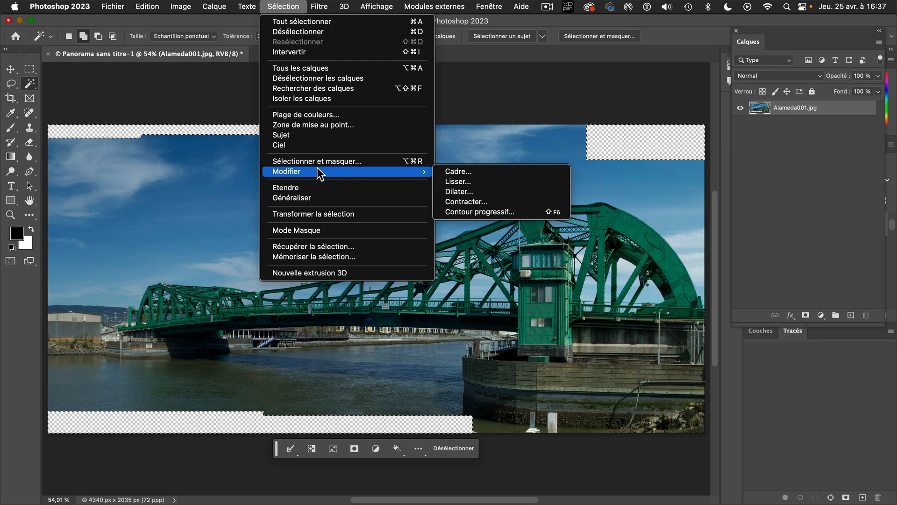
pyautogui.click(461, 194)
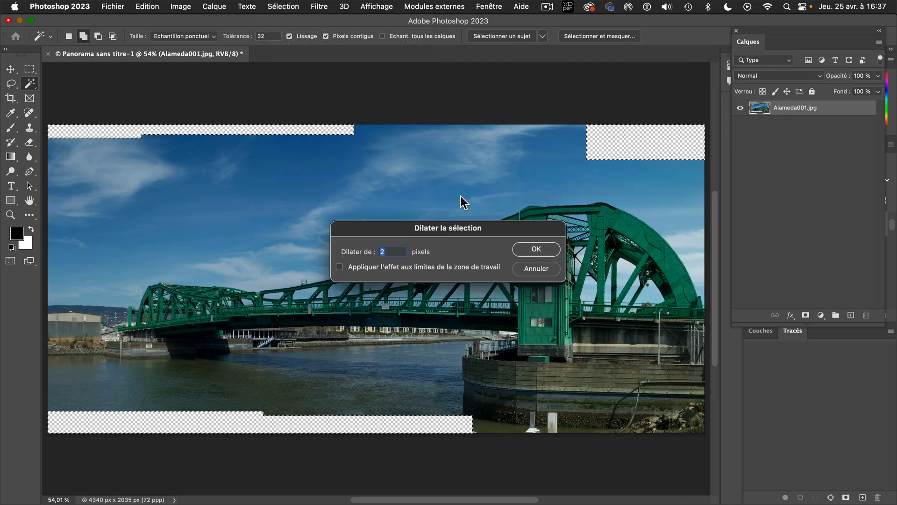
pyautogui.click(536, 249)
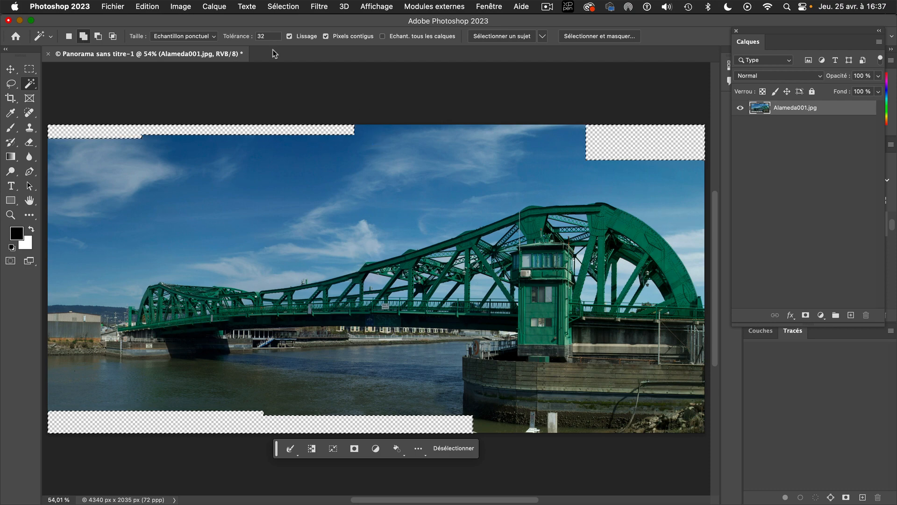
# Fill the selected edge areas with Contenu pris en compte in Normal mode at 100% opacity, and deselect
pyautogui.click(147, 6)
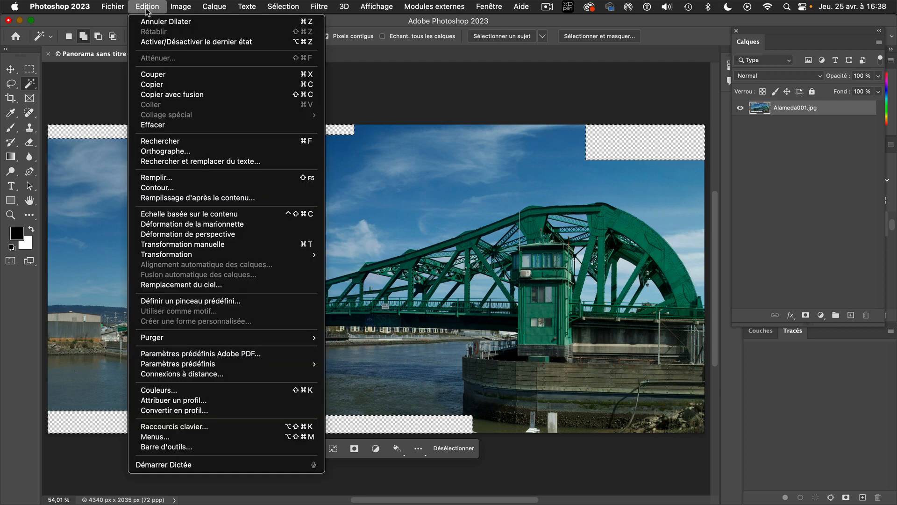
pyautogui.click(161, 178)
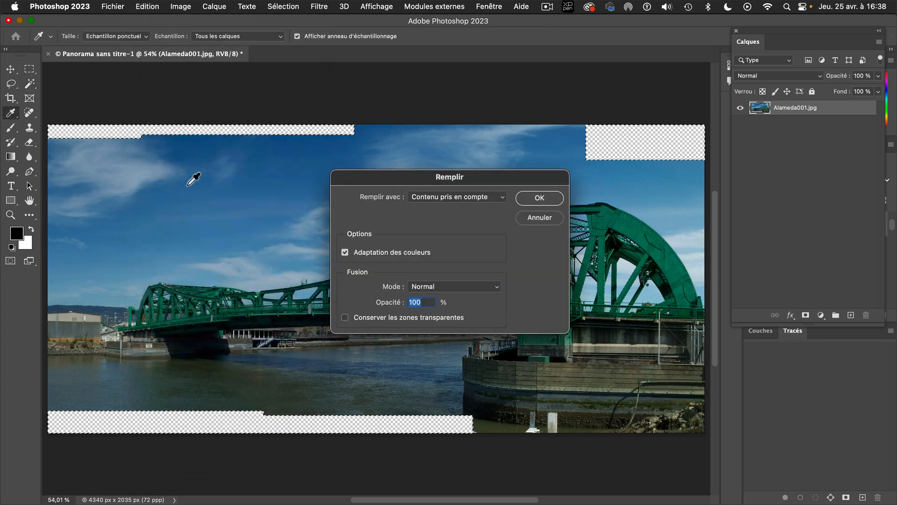
pyautogui.click(446, 198)
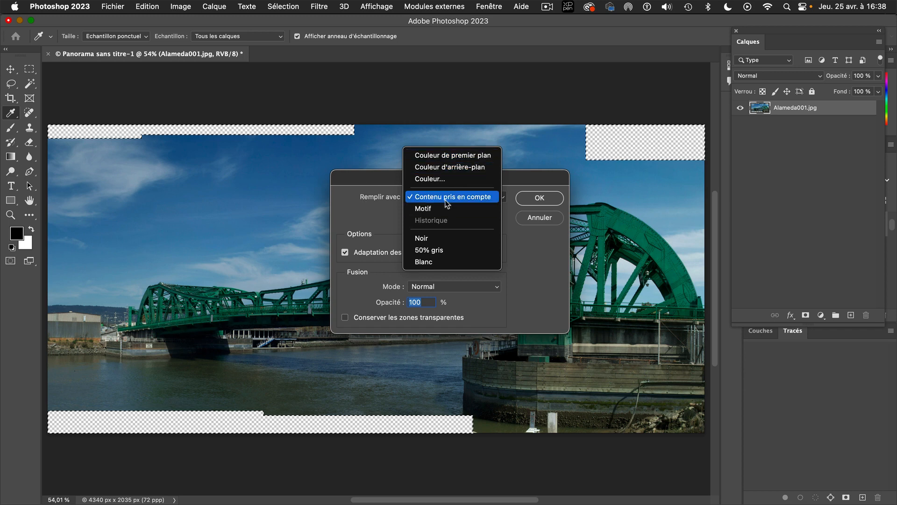
pyautogui.click(538, 202)
pyautogui.click(538, 199)
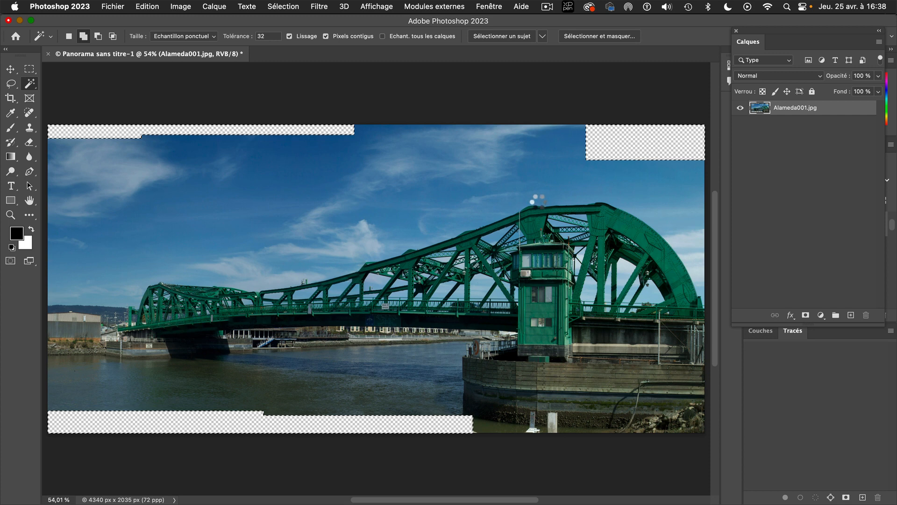
pyautogui.press('super+d')
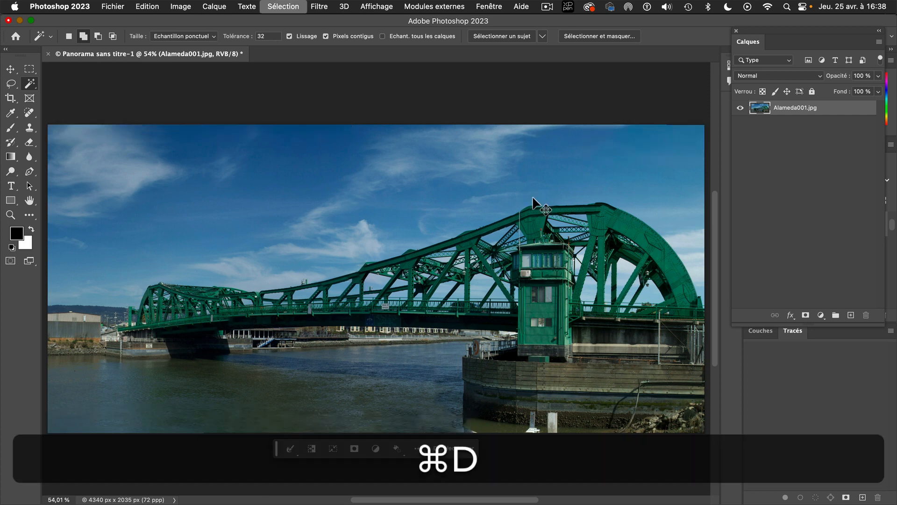